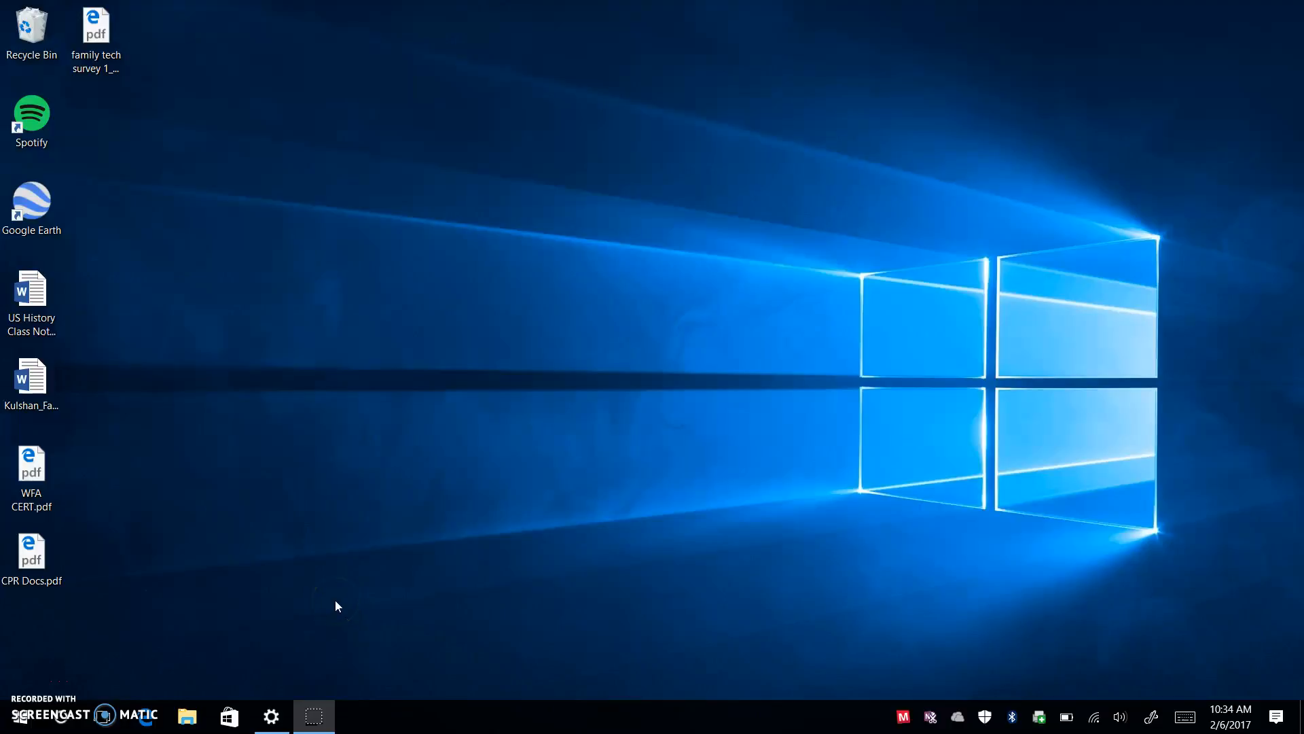
# Open Google Chrome and go to Office 365 from the Squalicum High School website
pyautogui.click(19, 717)
pyautogui.click(380, 260)
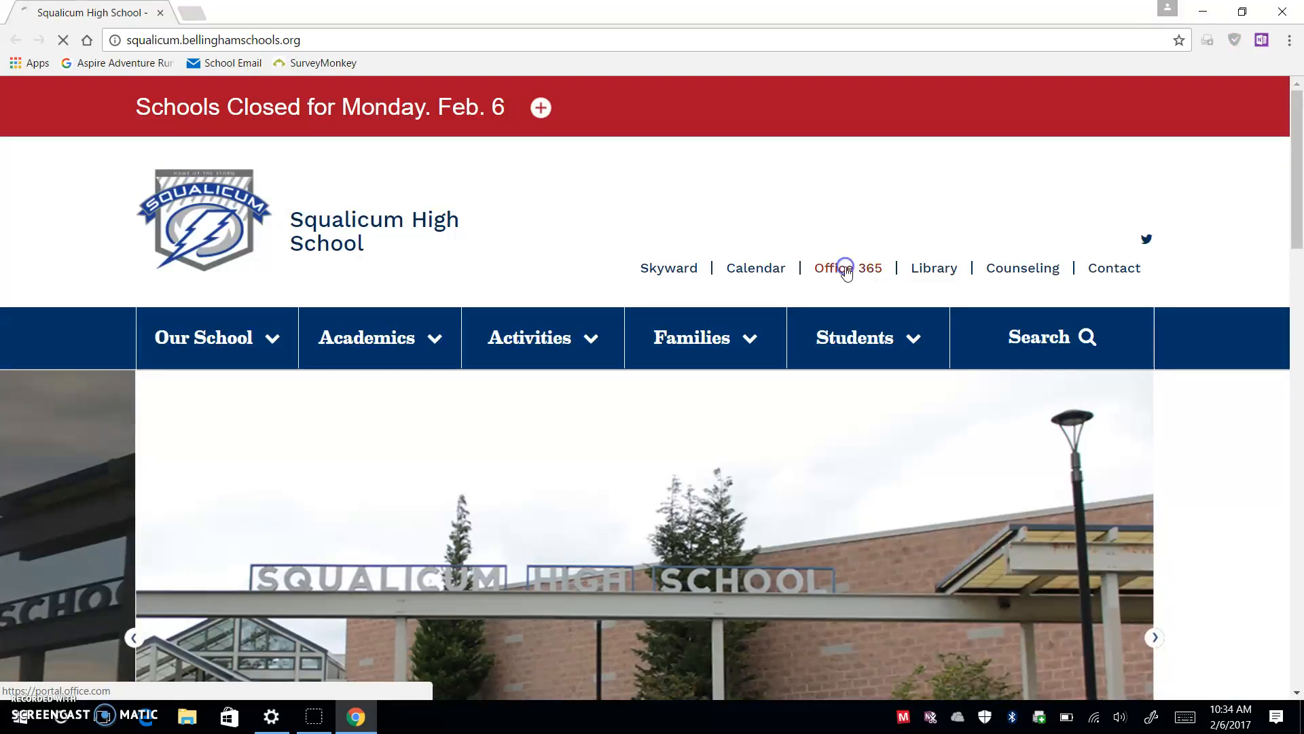
pyautogui.click(847, 267)
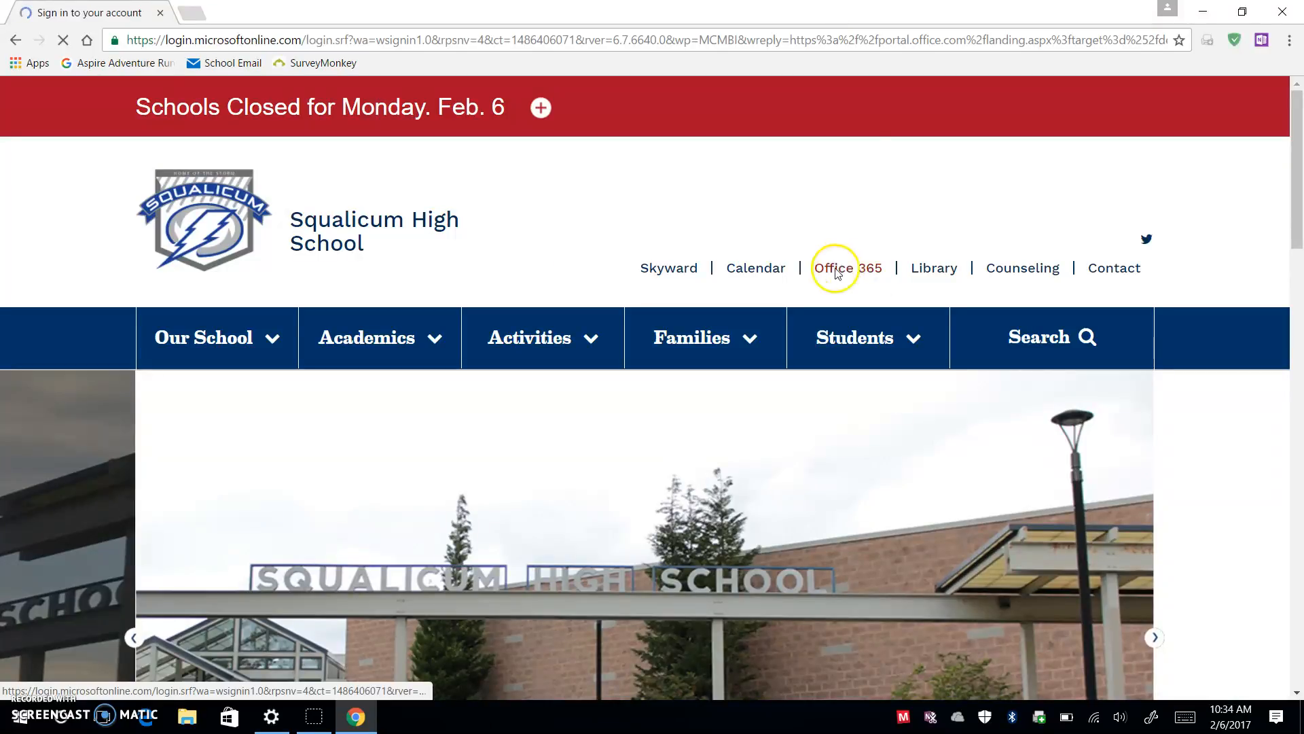
# Sign in to Office 365 with the saved school account
pyautogui.click(946, 272)
pyautogui.click(946, 404)
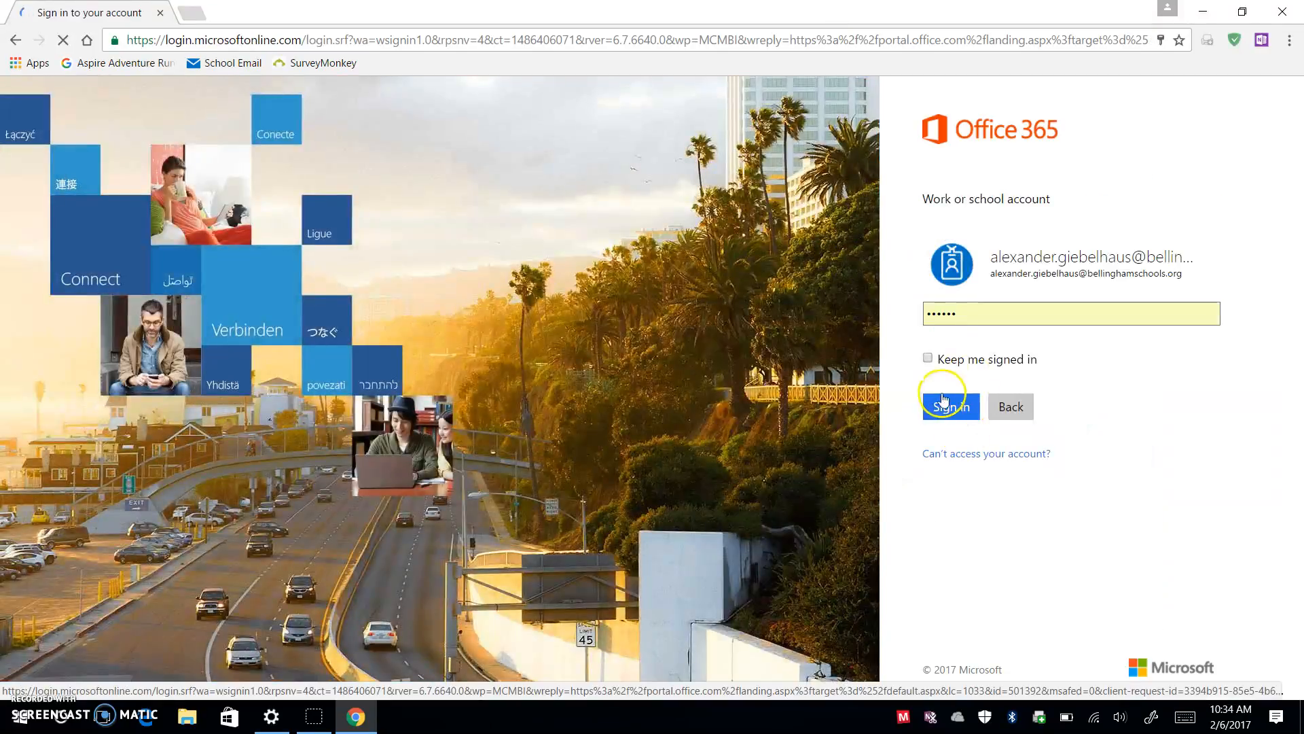
pyautogui.click(944, 366)
pyautogui.click(951, 406)
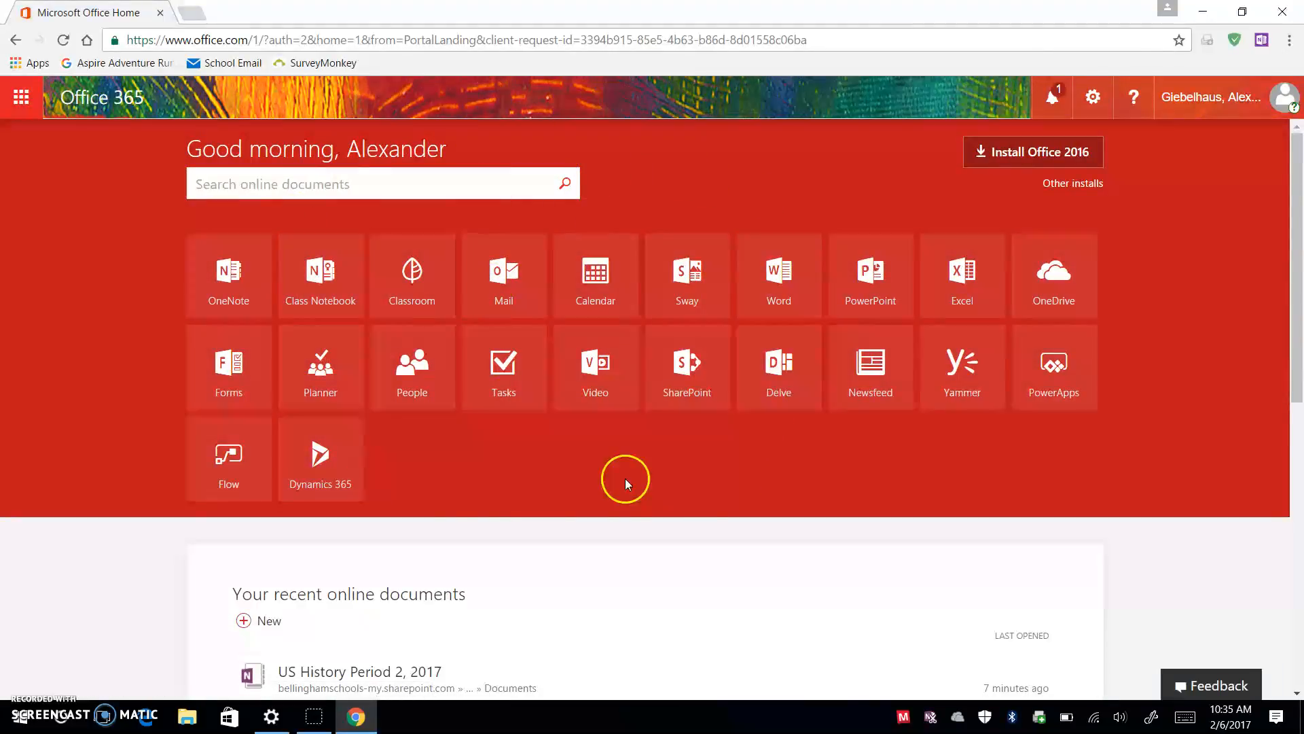
# Open Class Notebook from the Office 365 home page and start creating a class notebook
pyautogui.click(323, 301)
pyautogui.click(330, 291)
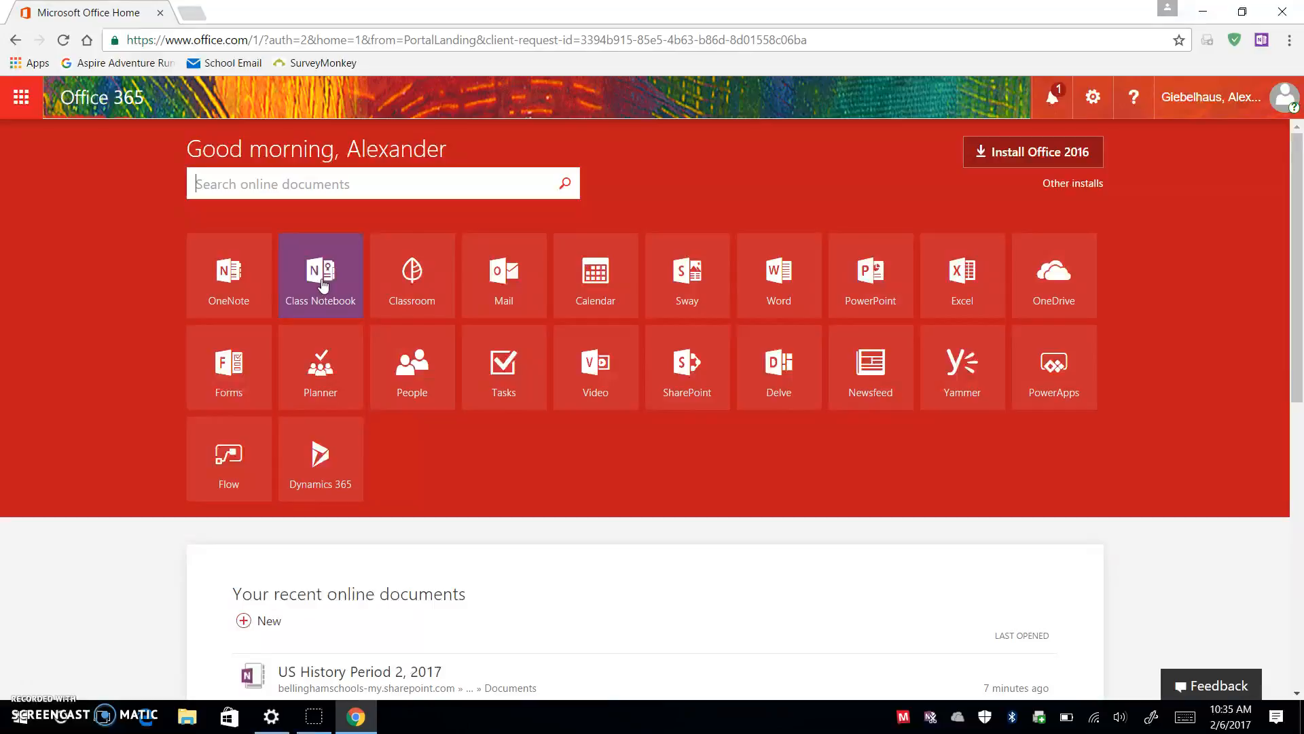
pyautogui.click(319, 287)
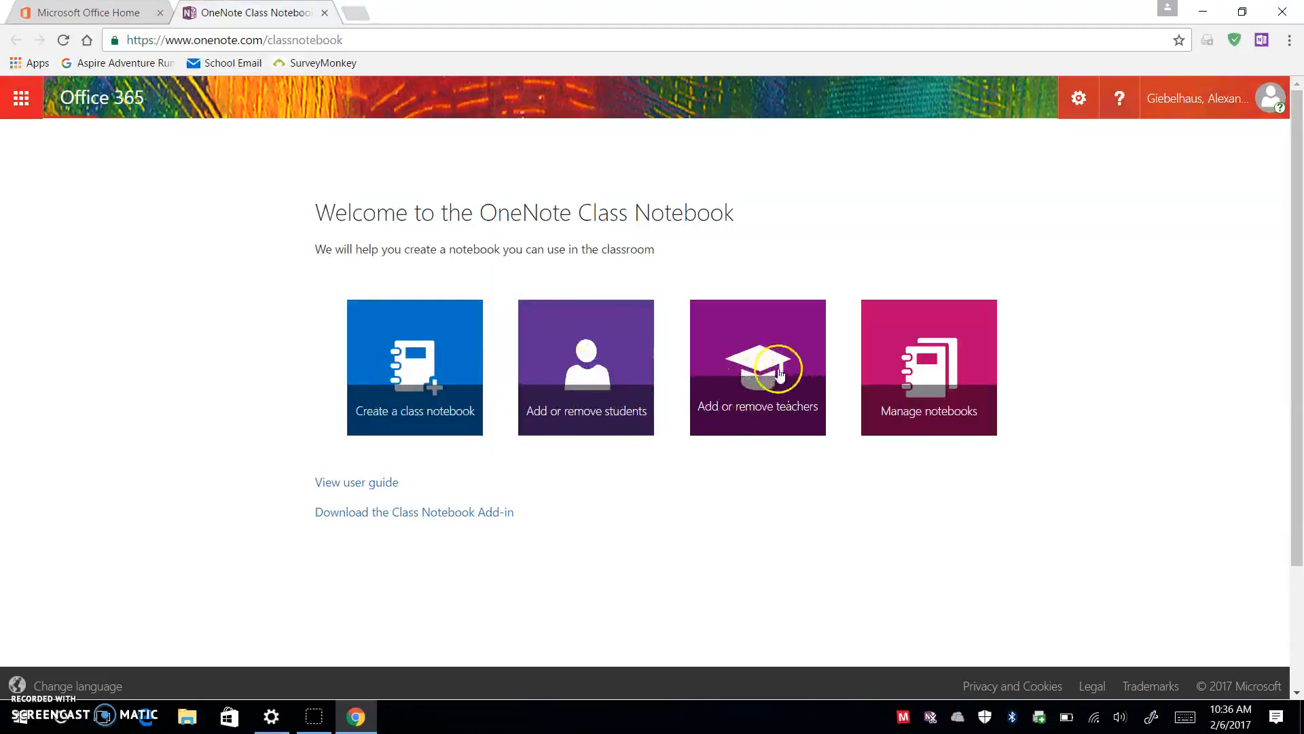
pyautogui.click(415, 340)
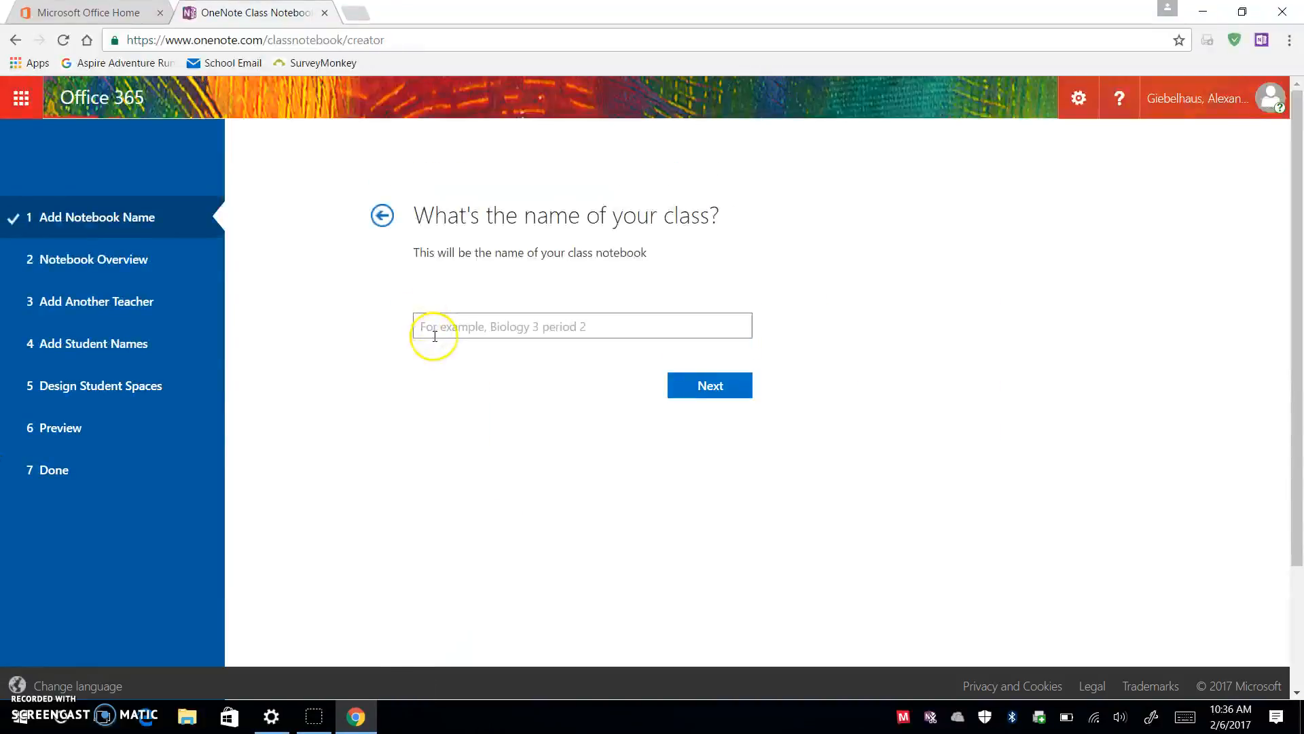
# Name the class notebook "US History, Period 2, 2017" and continue to the notebook overview
pyautogui.click(445, 326)
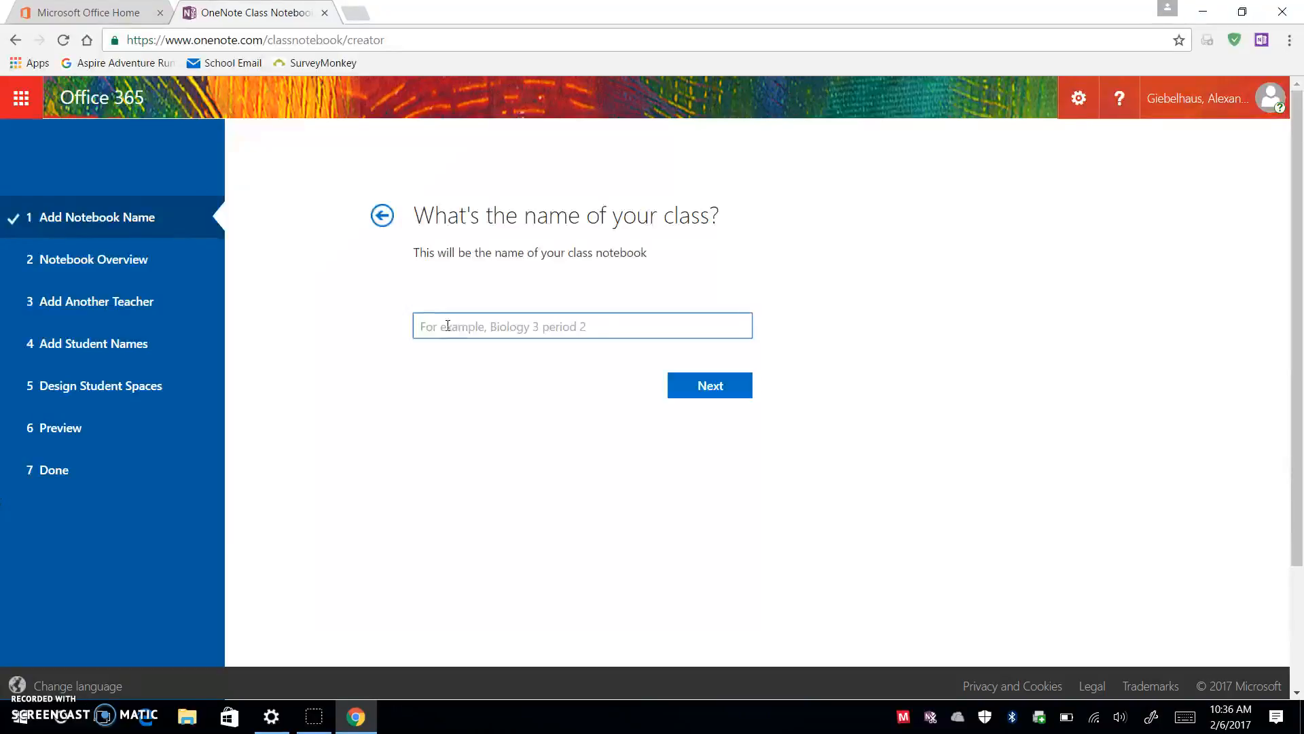
pyautogui.write('US History., Period 2, 2017')
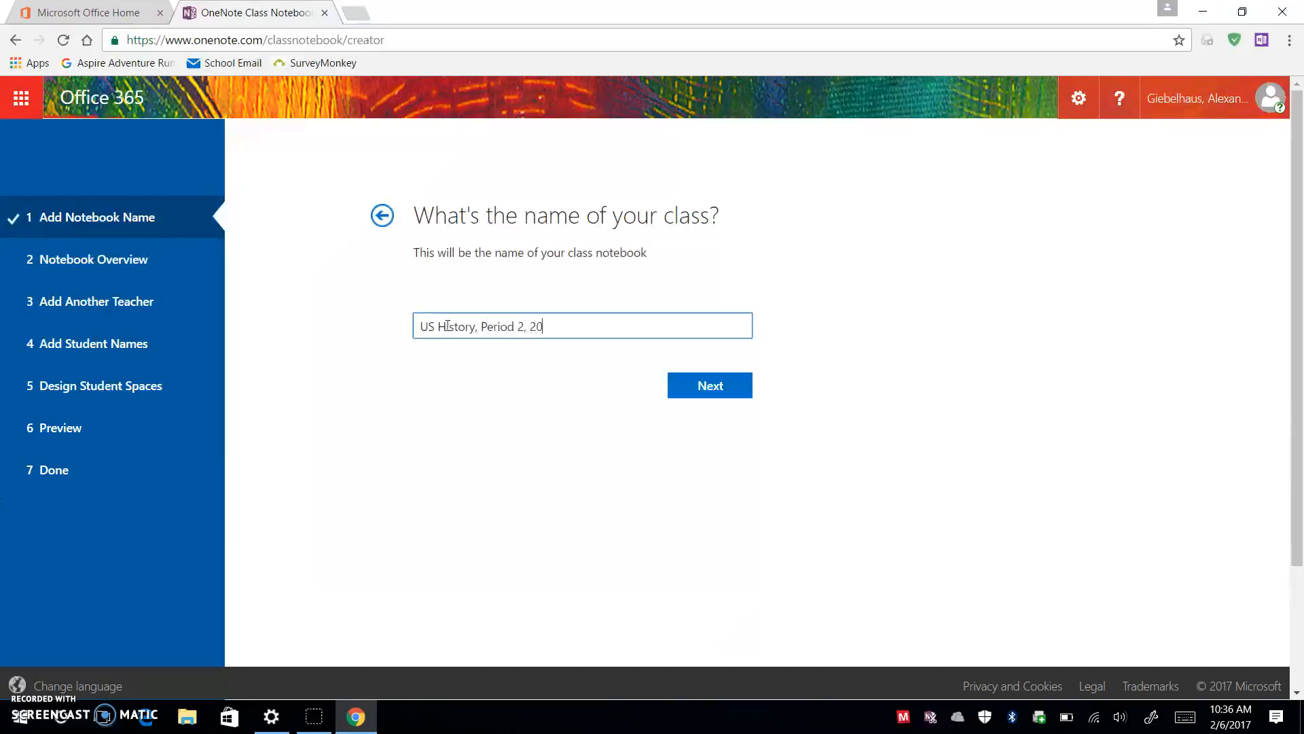
pyautogui.click(541, 324)
pyautogui.click(562, 324)
pyautogui.click(556, 326)
pyautogui.click(683, 392)
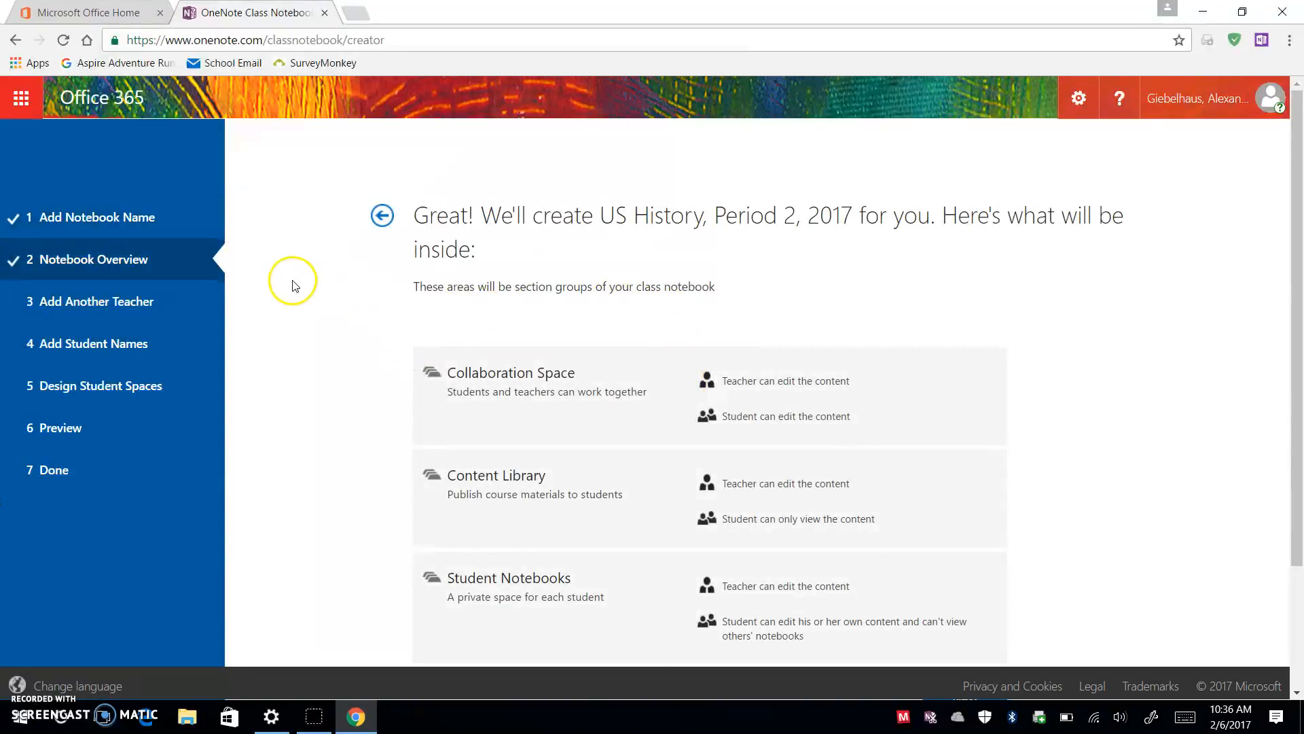
# Proceed through the overview, additional teacher and student name stages without adding anyone
pyautogui.scroll(-1, 295, 280)
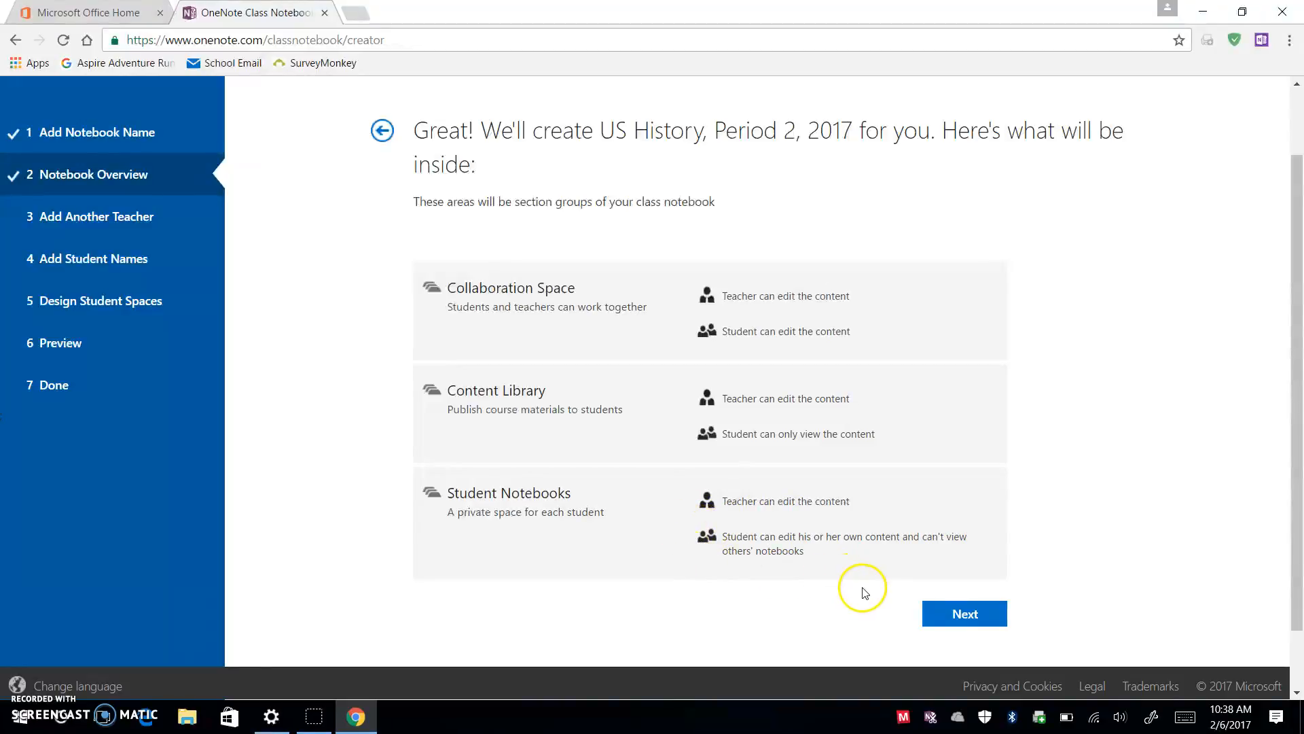
pyautogui.scroll(-1, 824, 519)
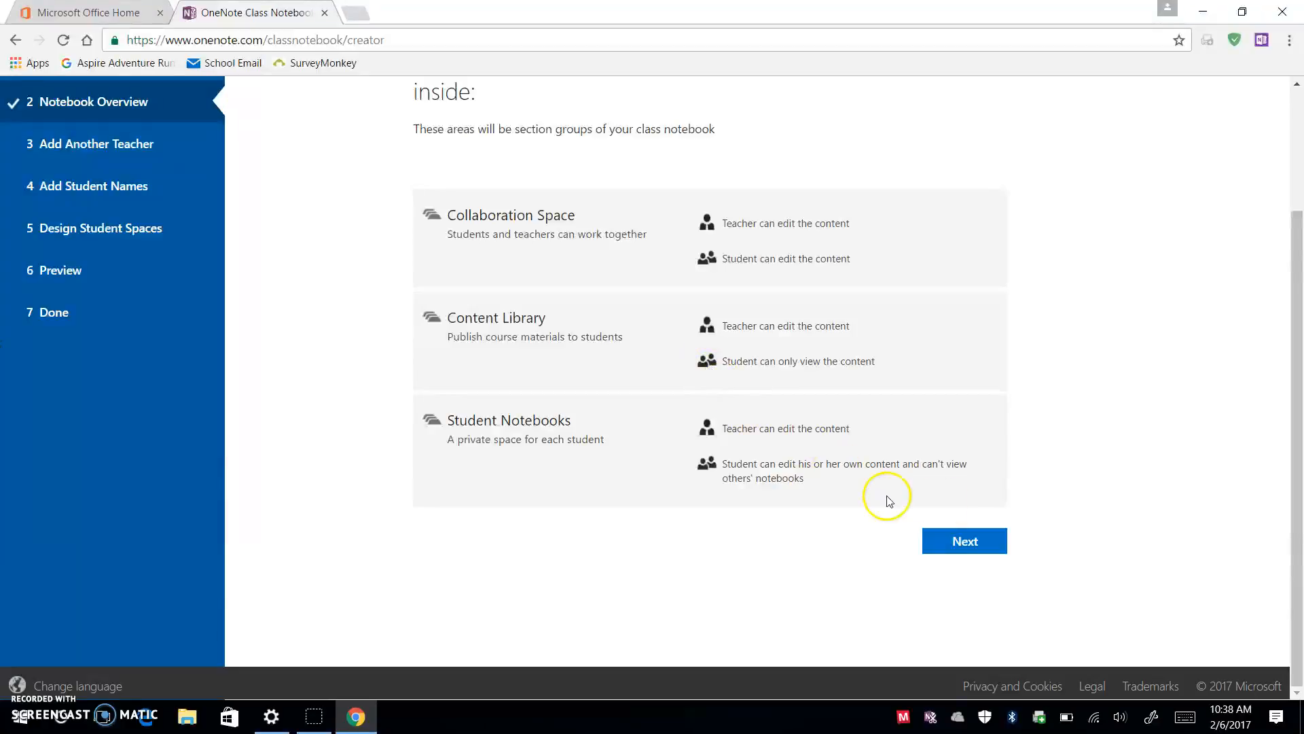
pyautogui.click(990, 543)
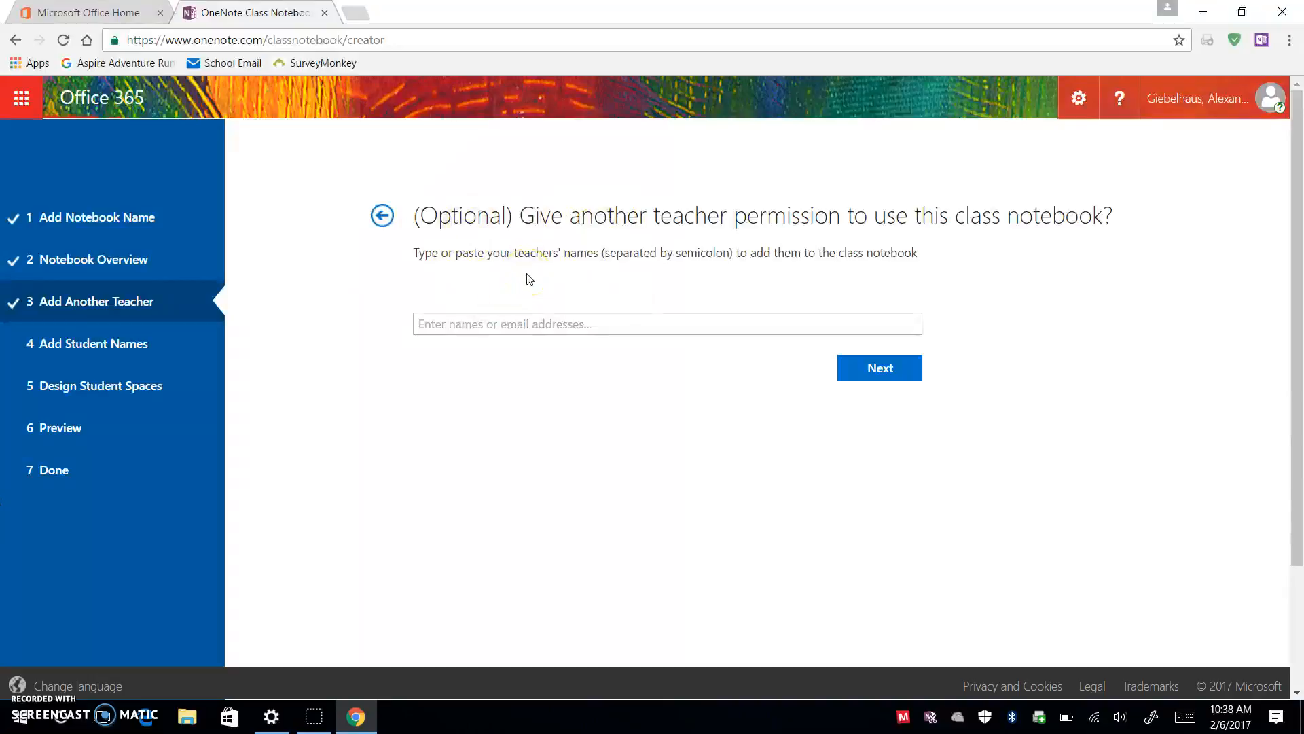
pyautogui.click(914, 378)
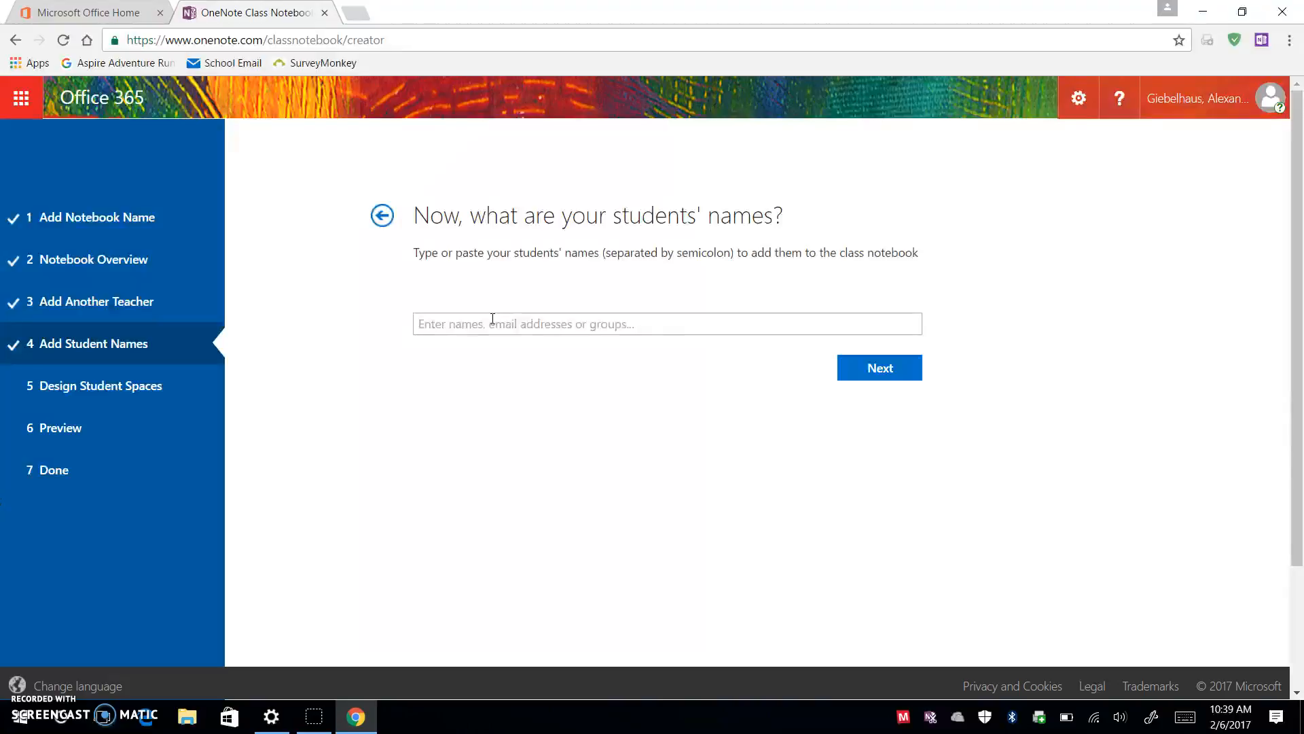
pyautogui.click(457, 324)
pyautogui.click(848, 378)
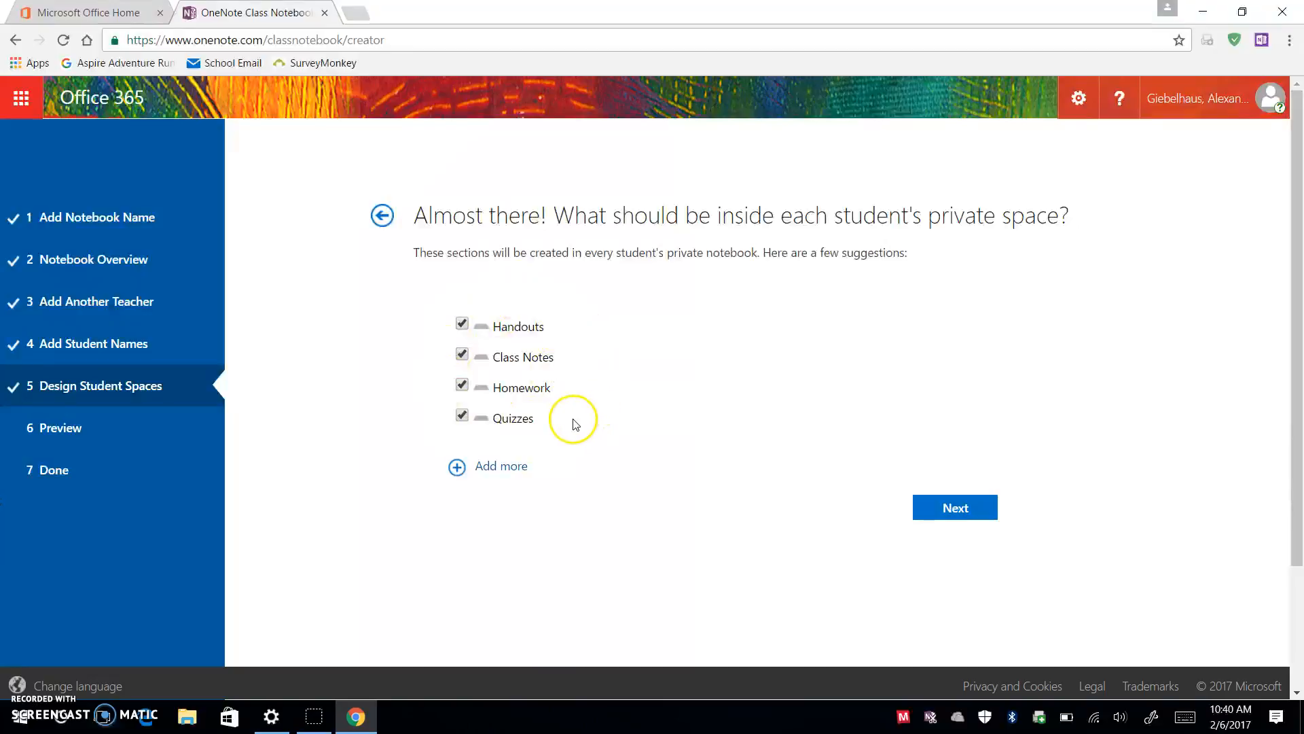
# Exclude Class Notes and Homework from the student spaces, add a "Projects" section, and continue to the preview
pyautogui.click(463, 355)
pyautogui.click(462, 385)
pyautogui.click(508, 468)
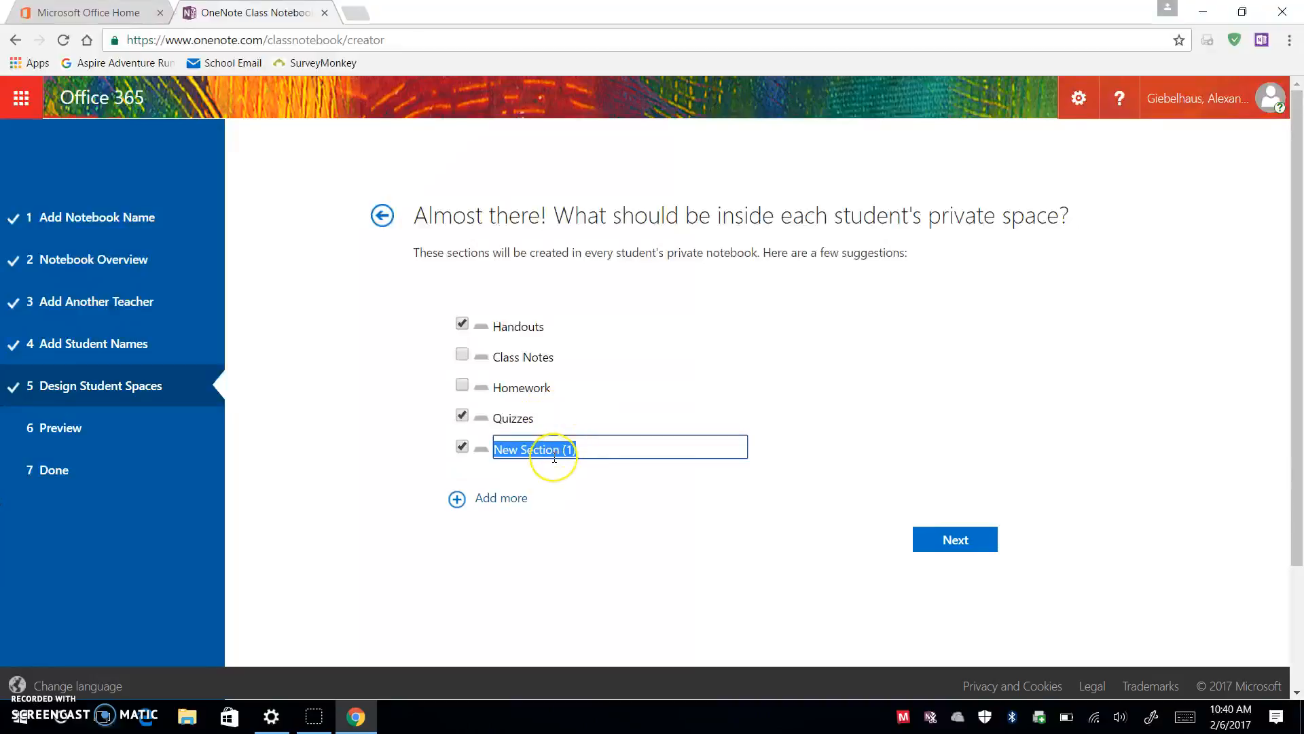
pyautogui.write('Projects')
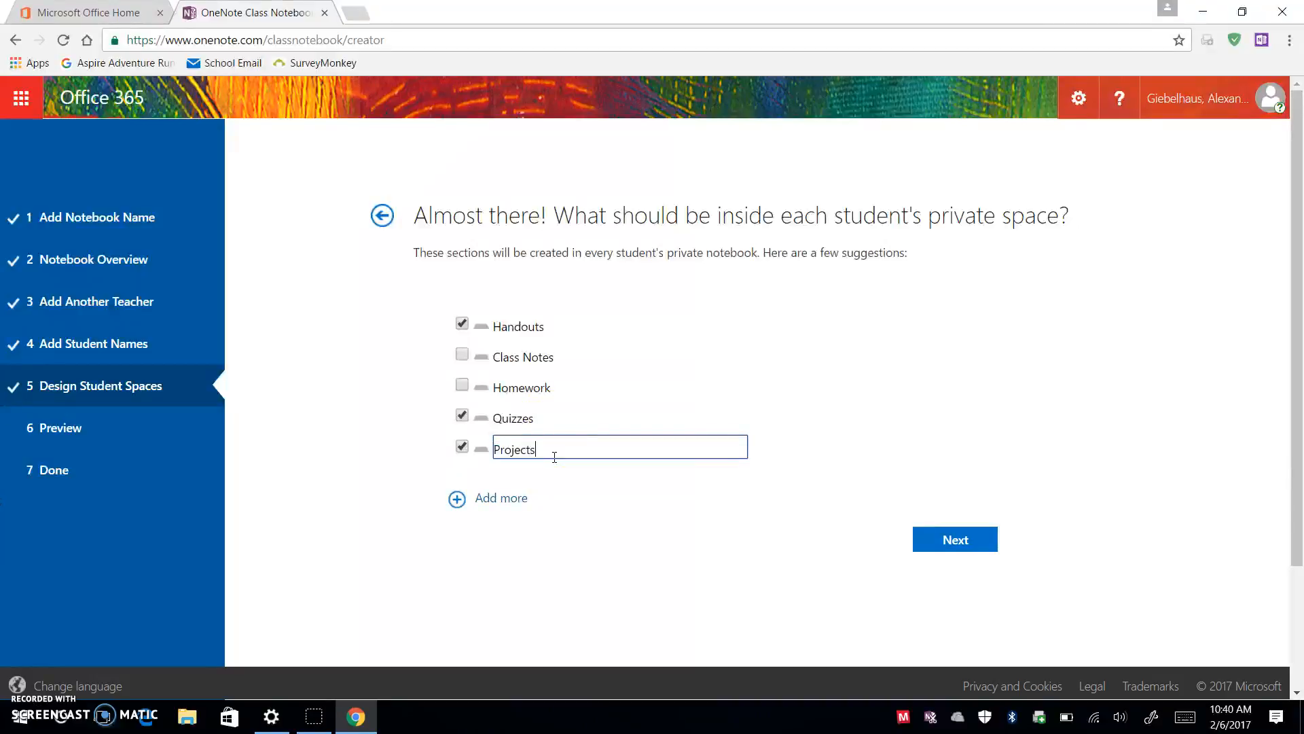
pyautogui.click(563, 477)
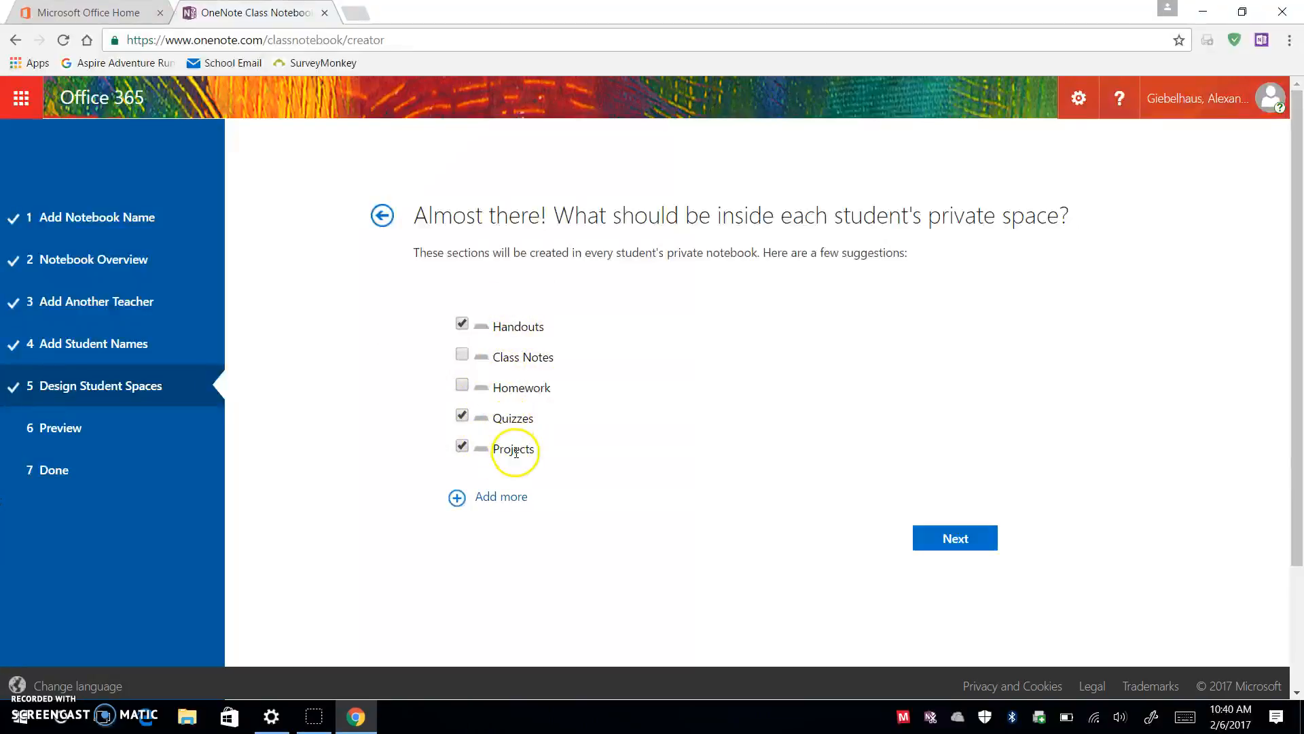
pyautogui.click(953, 538)
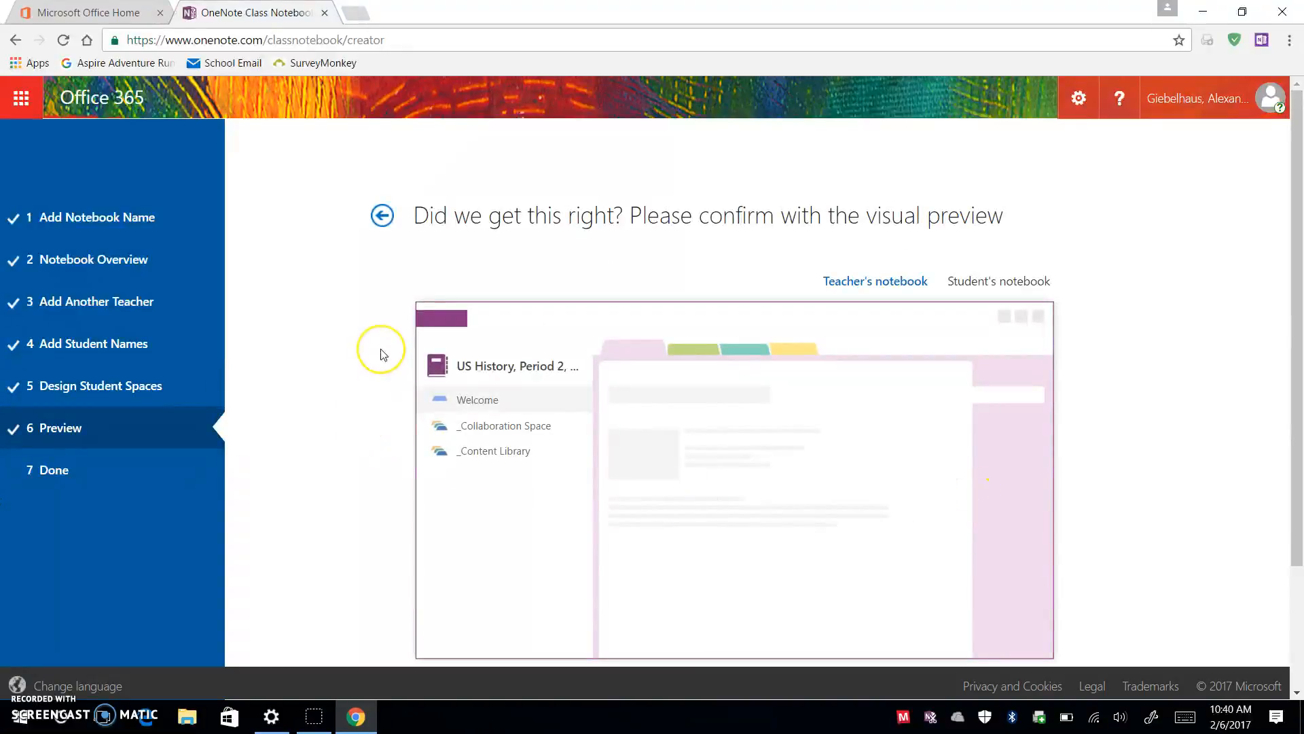
# Preview the teacher's and student's versions of the notebook and create it
pyautogui.scroll(-2, 383, 354)
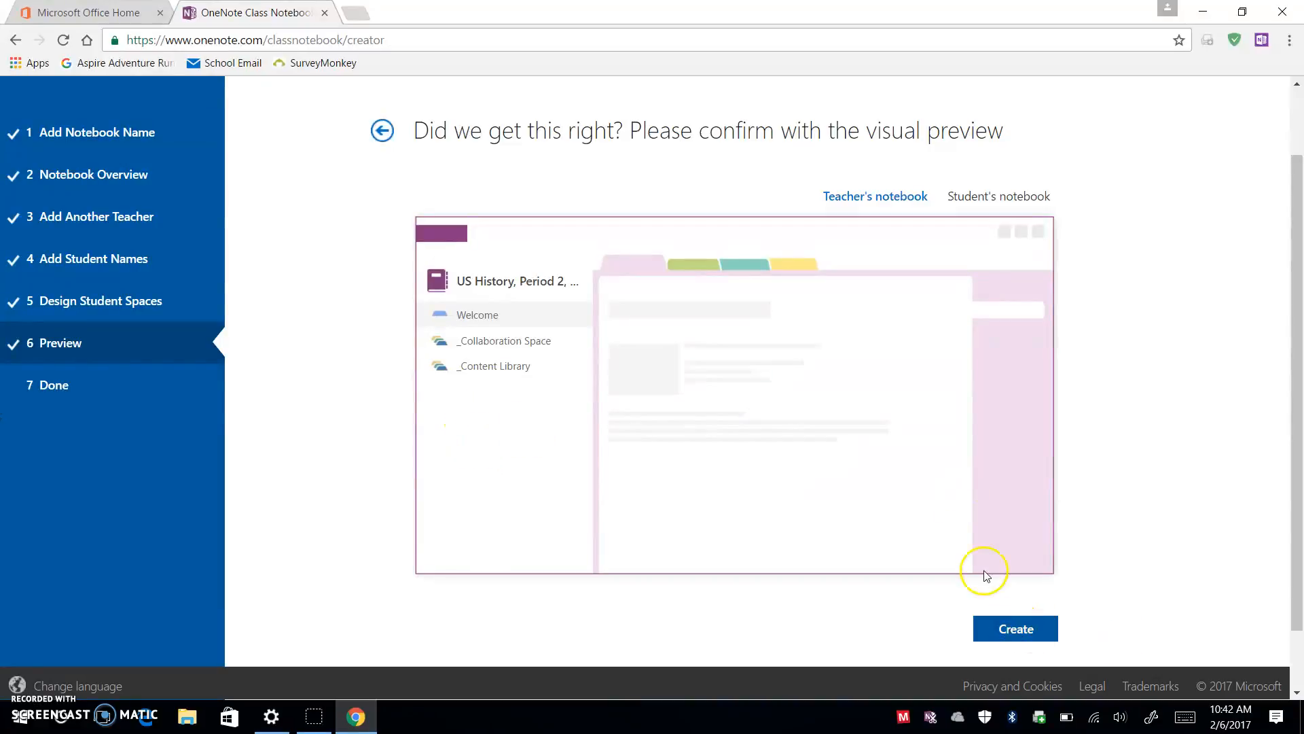
pyautogui.click(1003, 198)
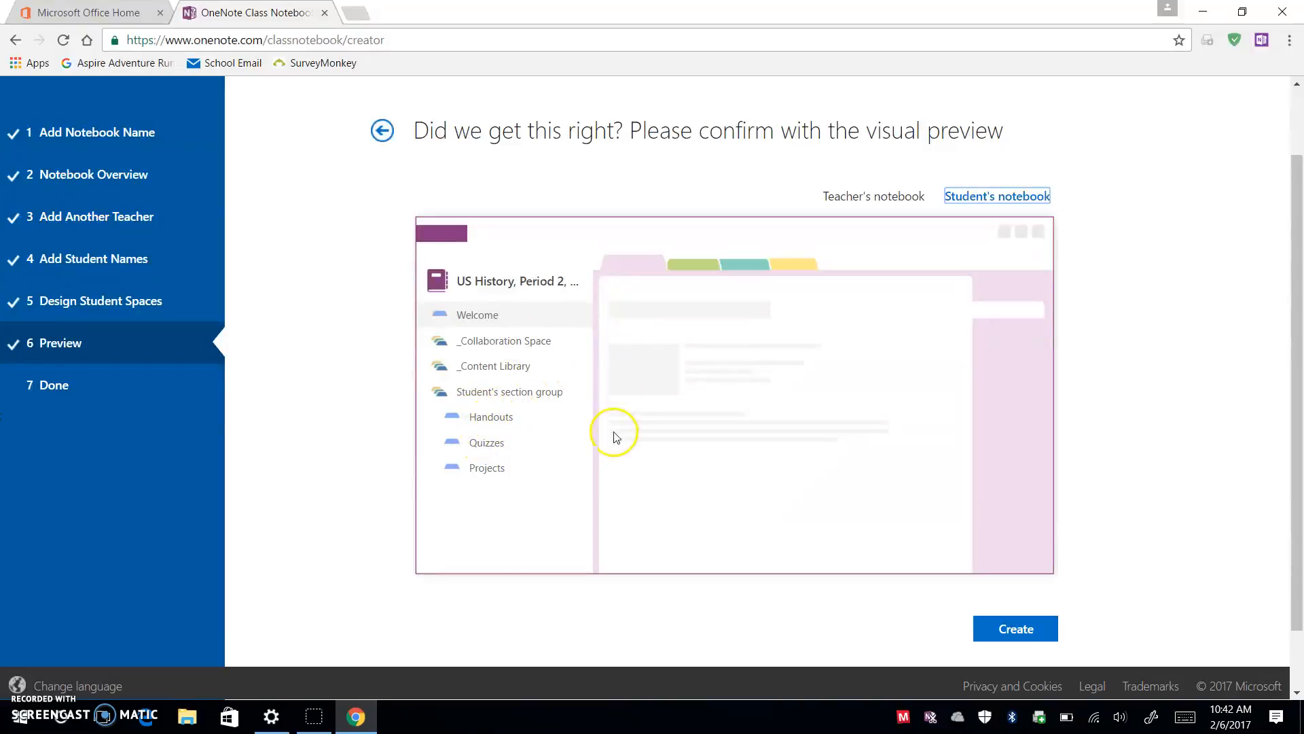
pyautogui.click(864, 197)
pyautogui.click(996, 199)
pyautogui.click(988, 632)
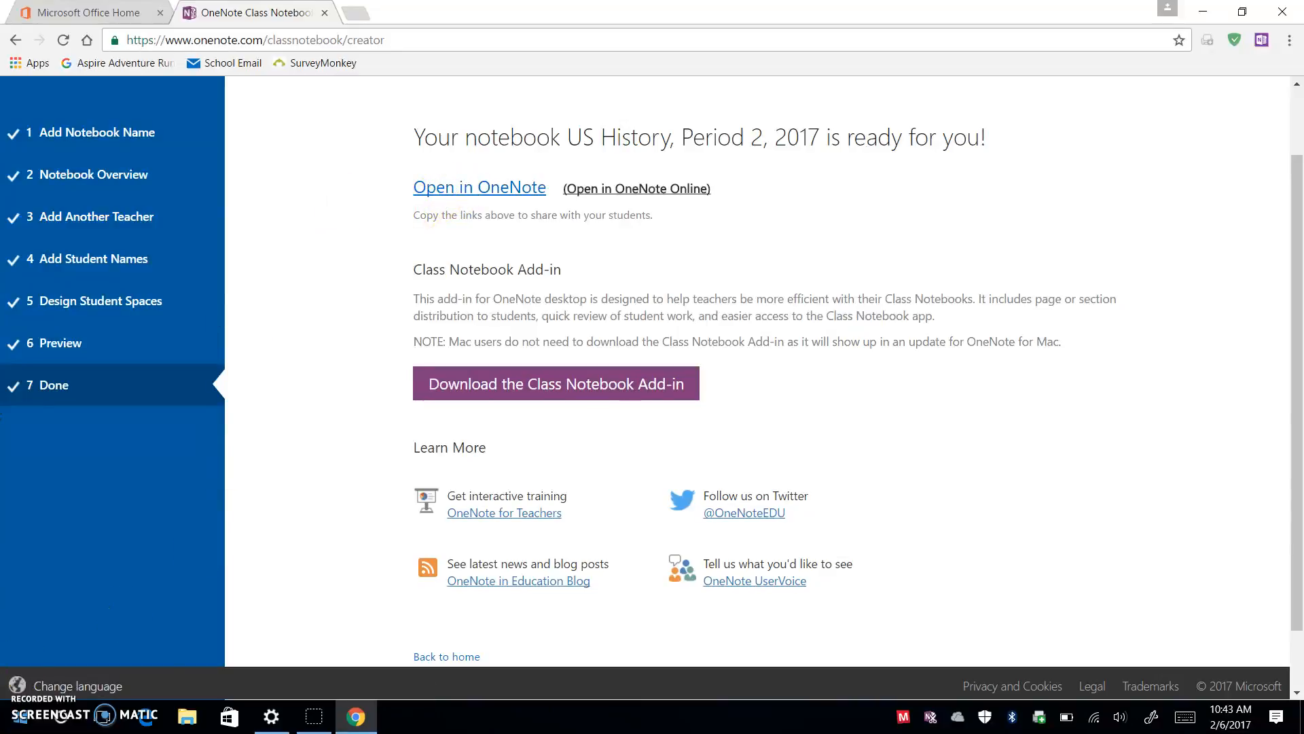
# Open the new US History class notebook in the OneNote 2016 desktop application
pyautogui.click(21, 727)
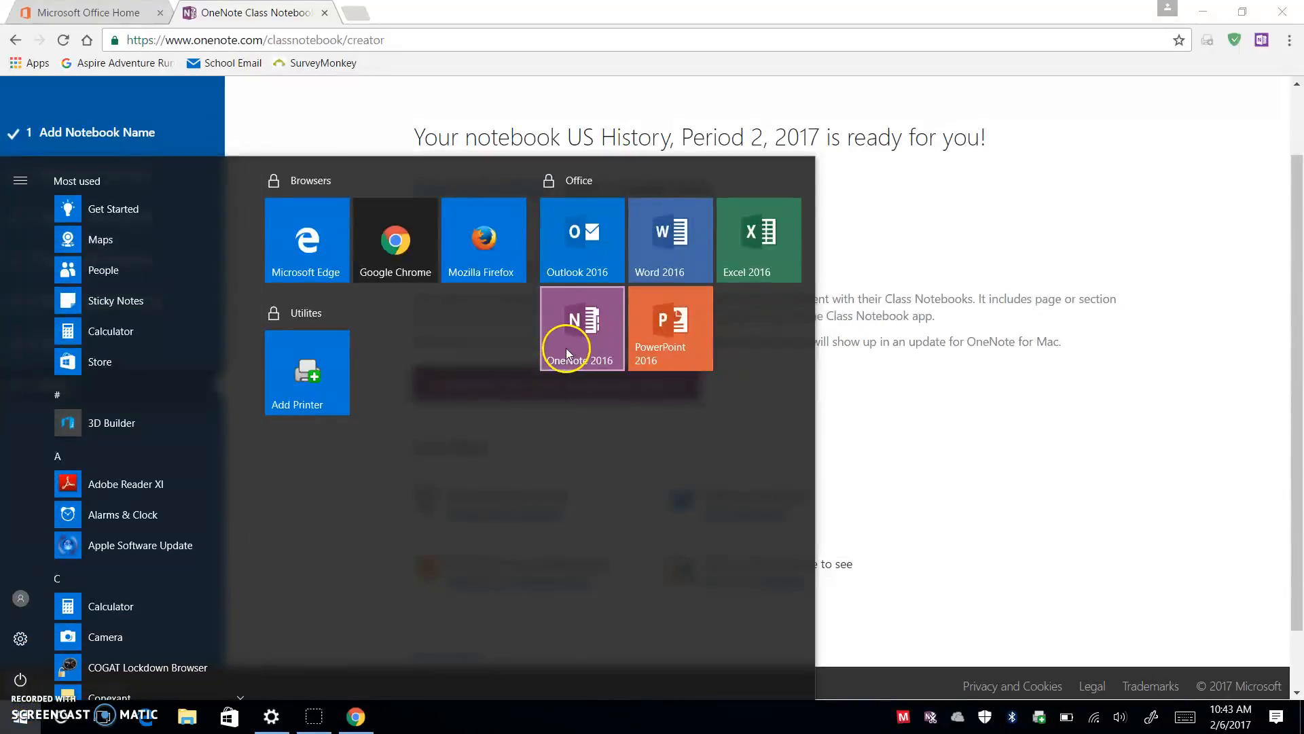
pyautogui.click(27, 726)
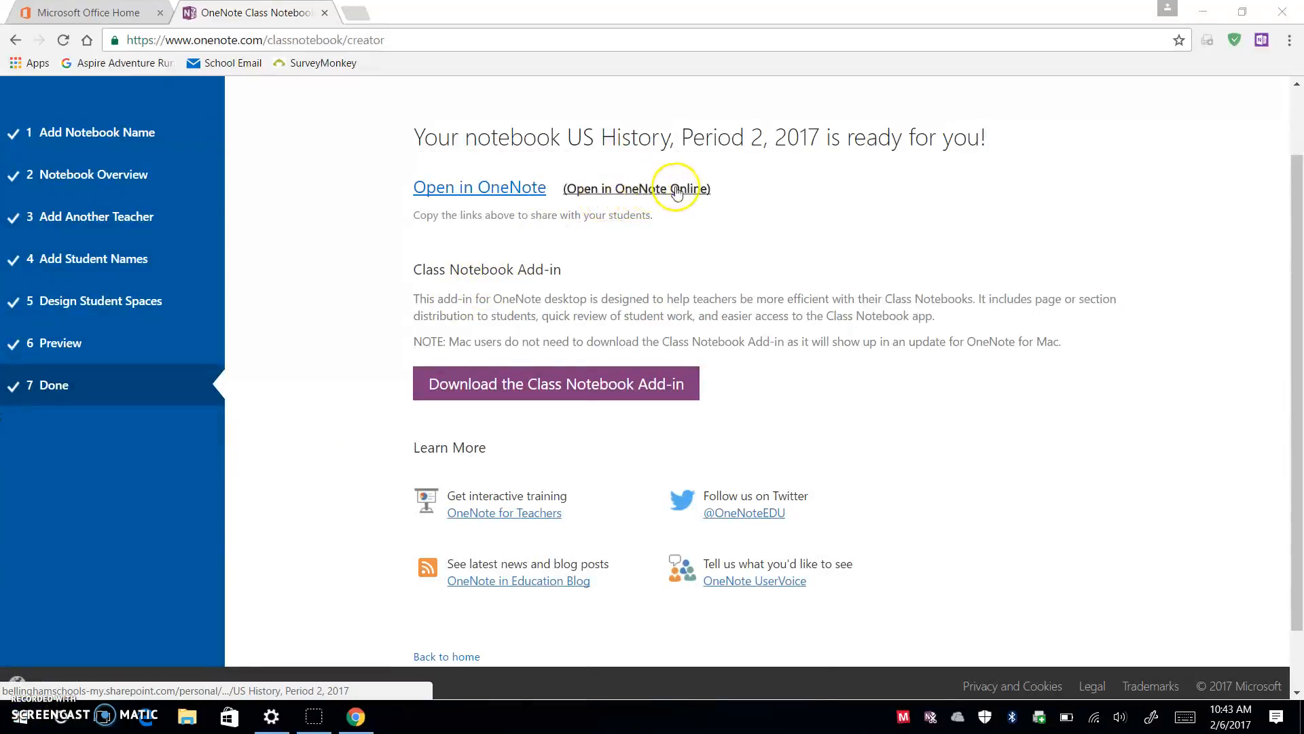
pyautogui.click(436, 195)
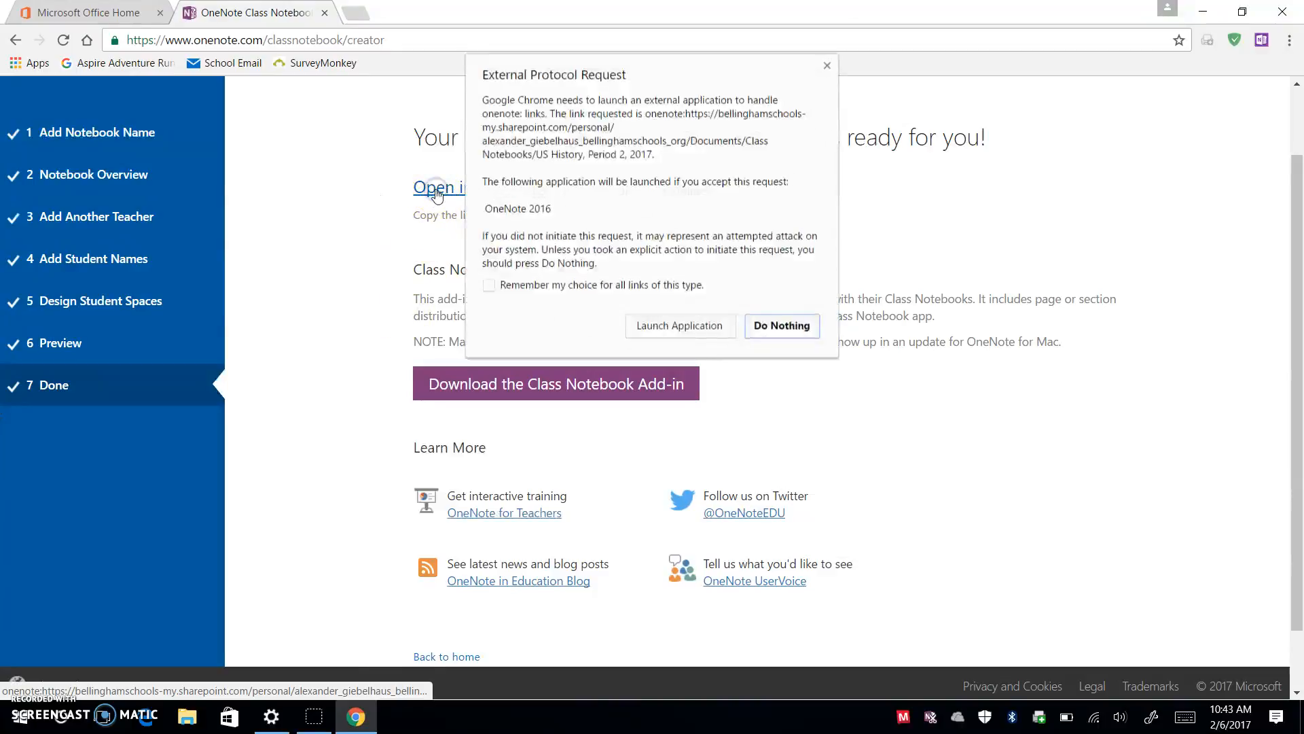
pyautogui.click(646, 326)
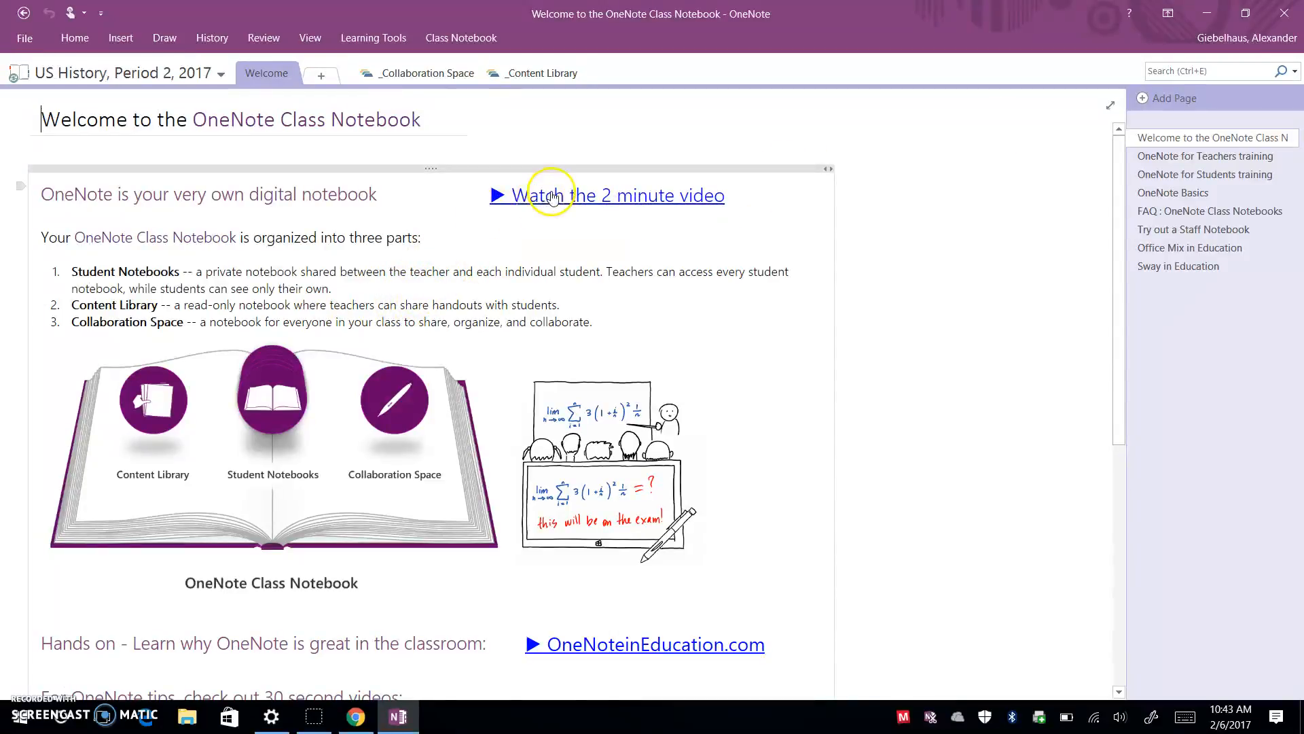
# Examine the Welcome section's introduction page and the training pages for teachers and students
pyautogui.scroll(-2, 537, 306)
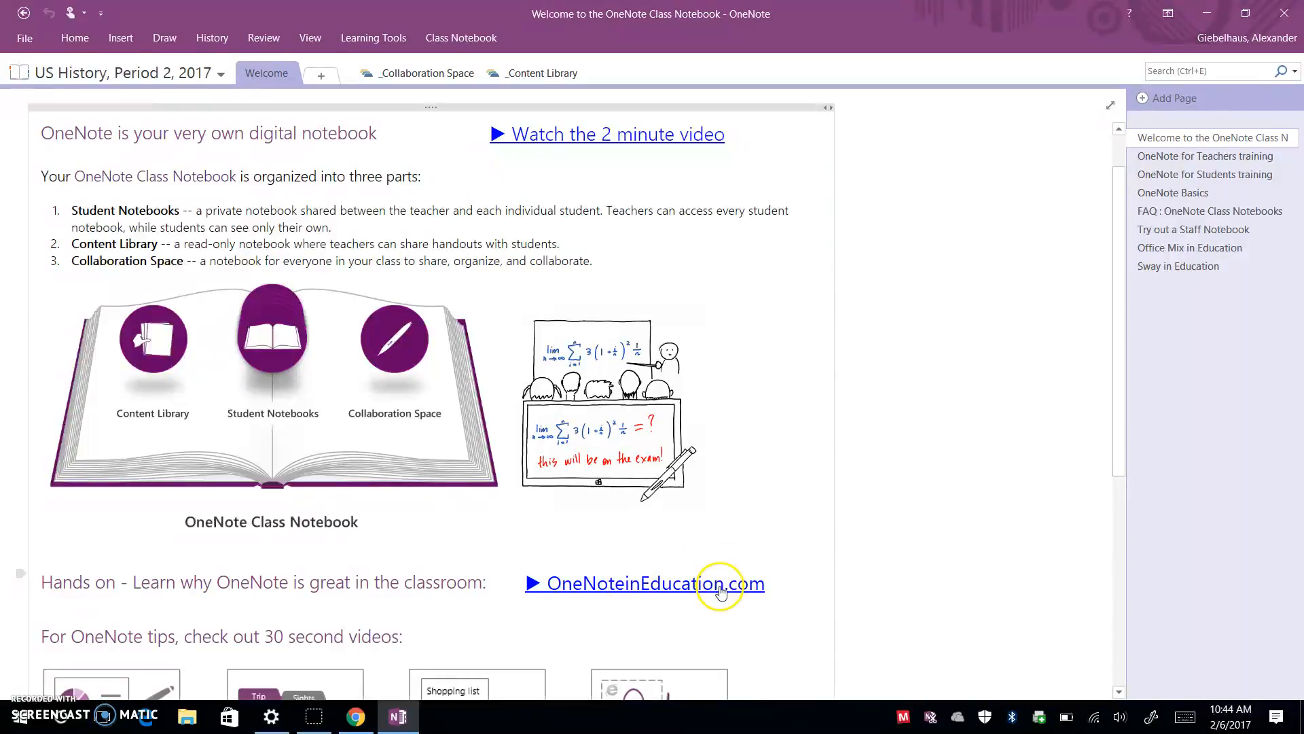
pyautogui.scroll(-3, 842, 566)
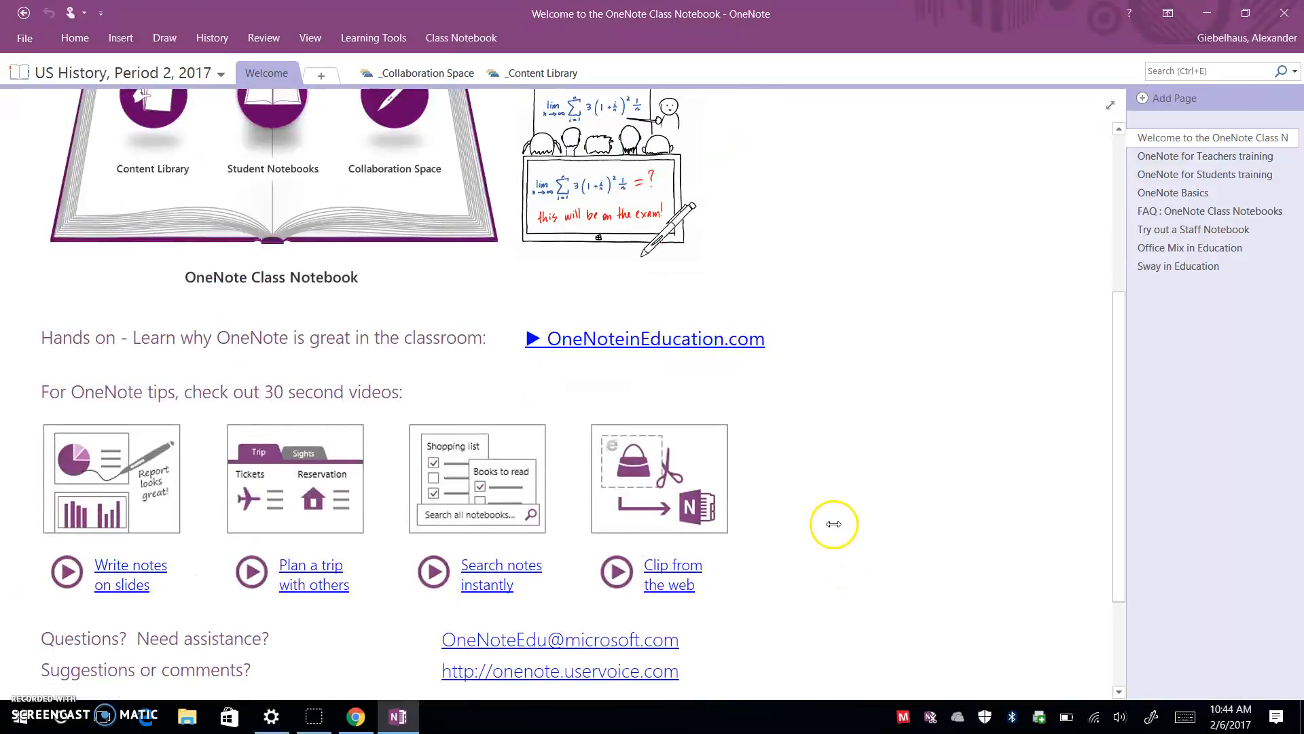
pyautogui.scroll(-1, 838, 524)
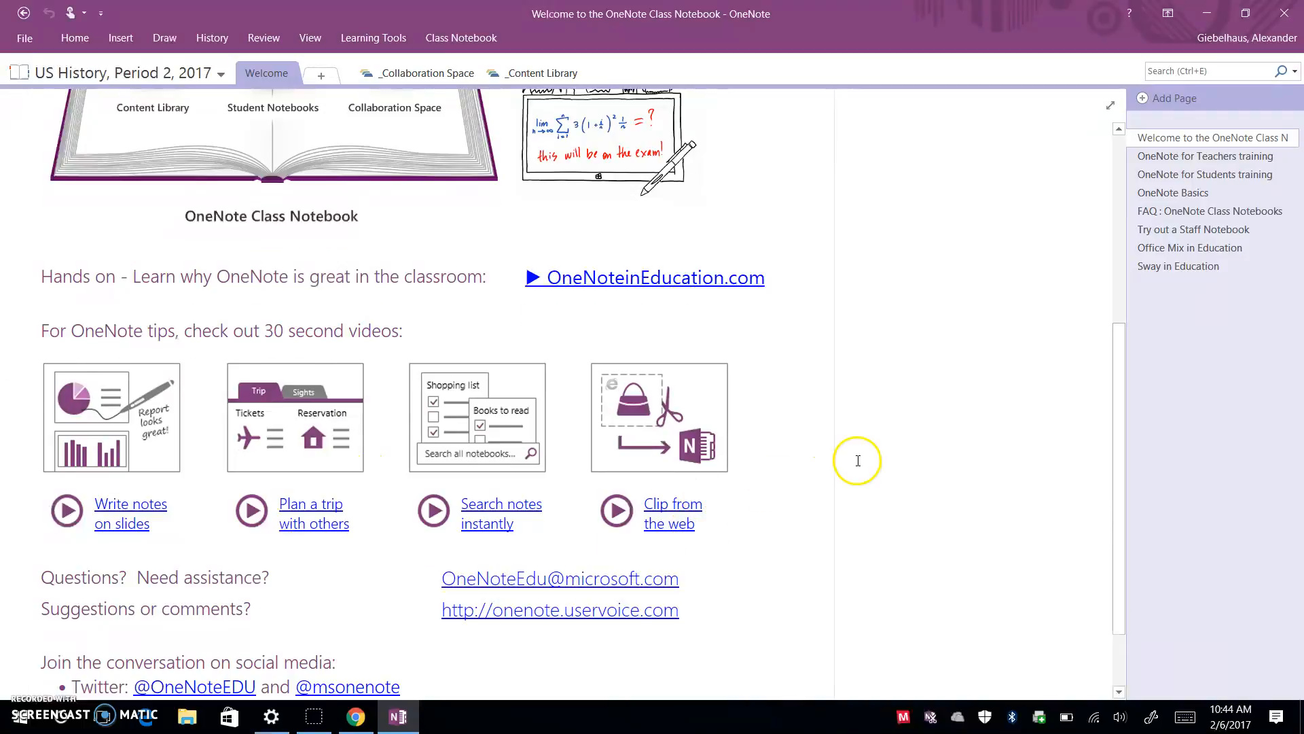
pyautogui.scroll(5, 854, 462)
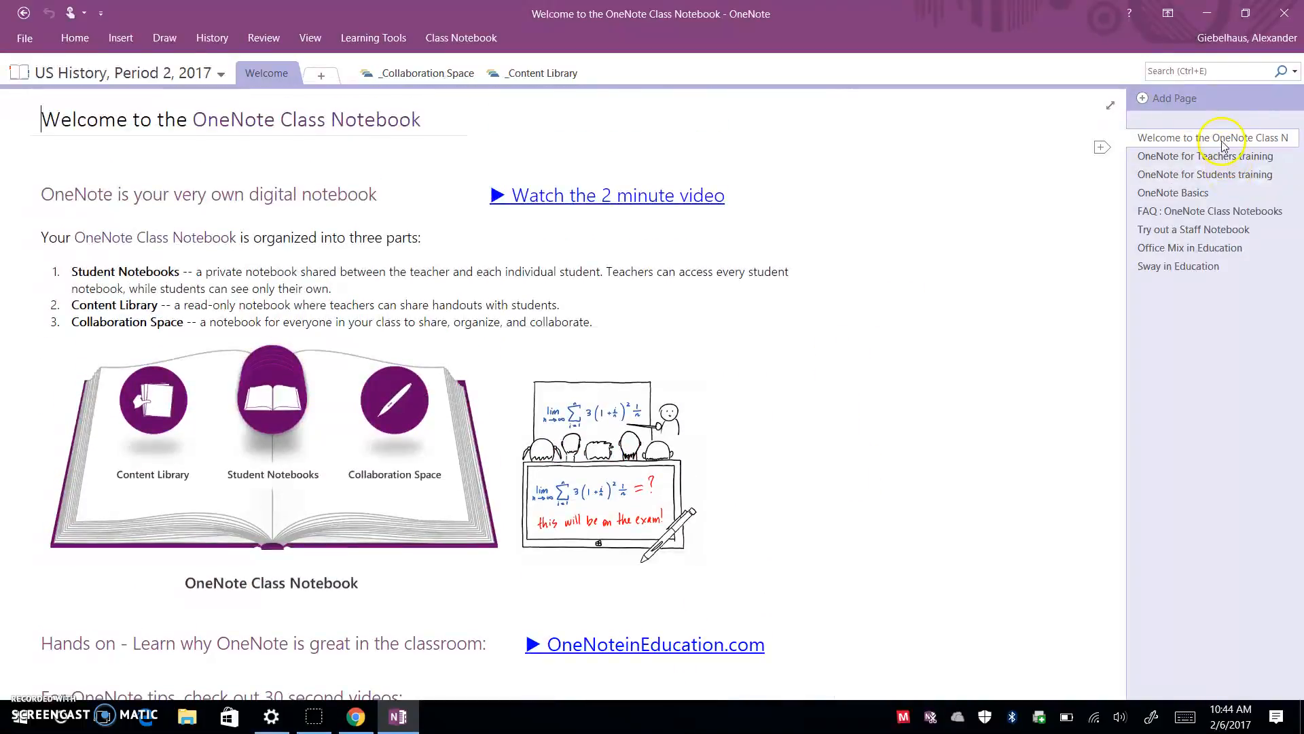
pyautogui.click(1185, 155)
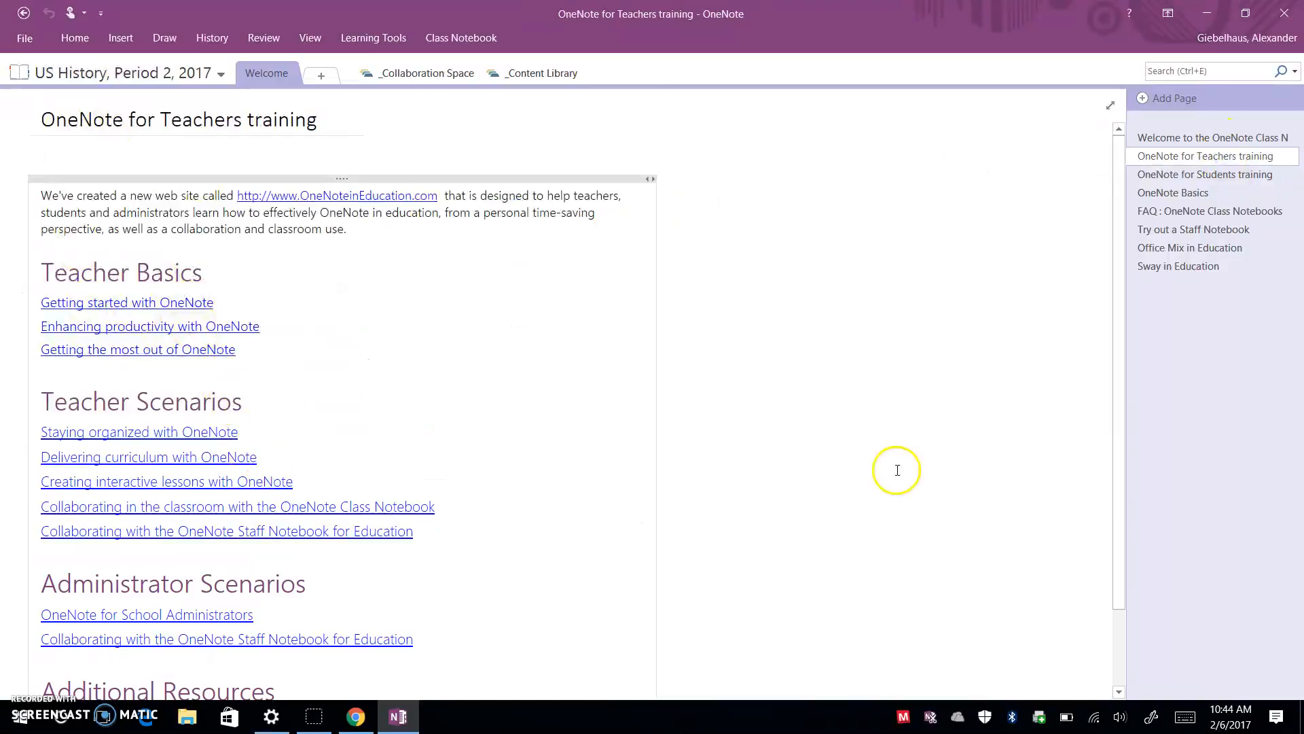
pyautogui.click(1214, 175)
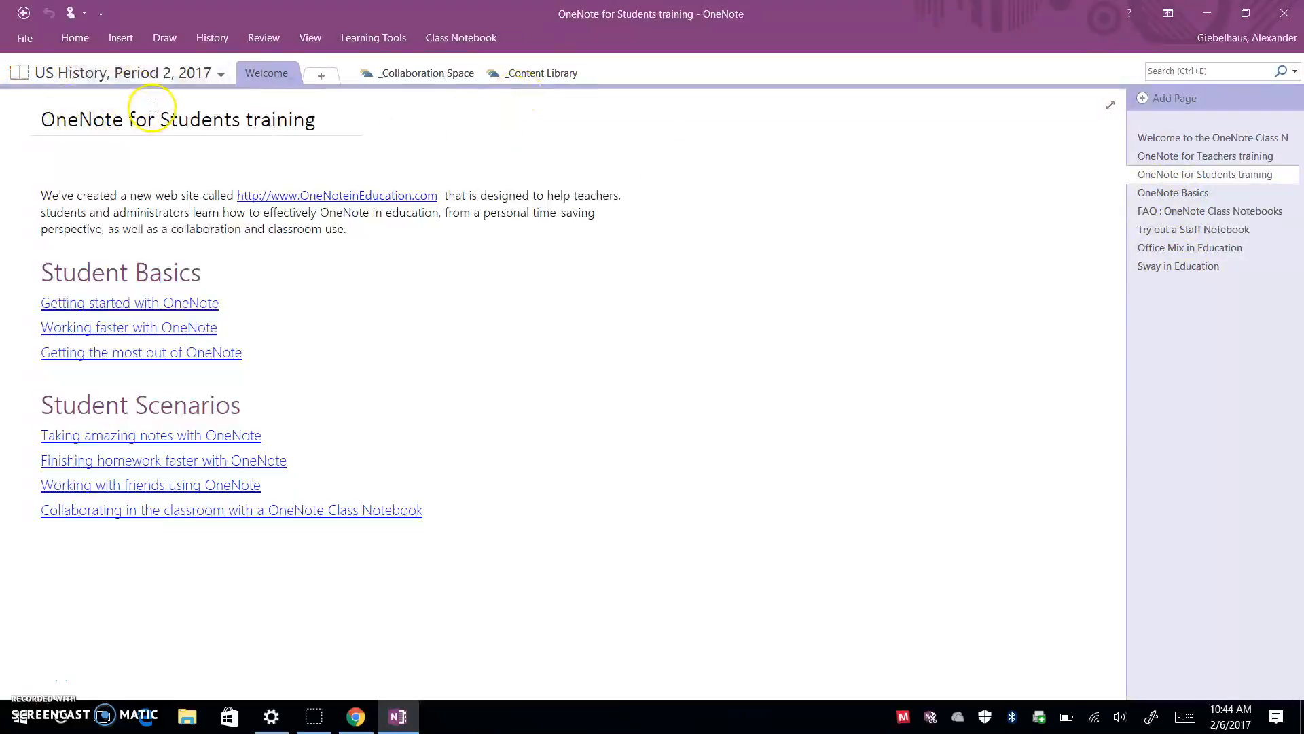
# Examine the Collaboration Space and Content Library section groups and check the list of notebooks
pyautogui.click(407, 75)
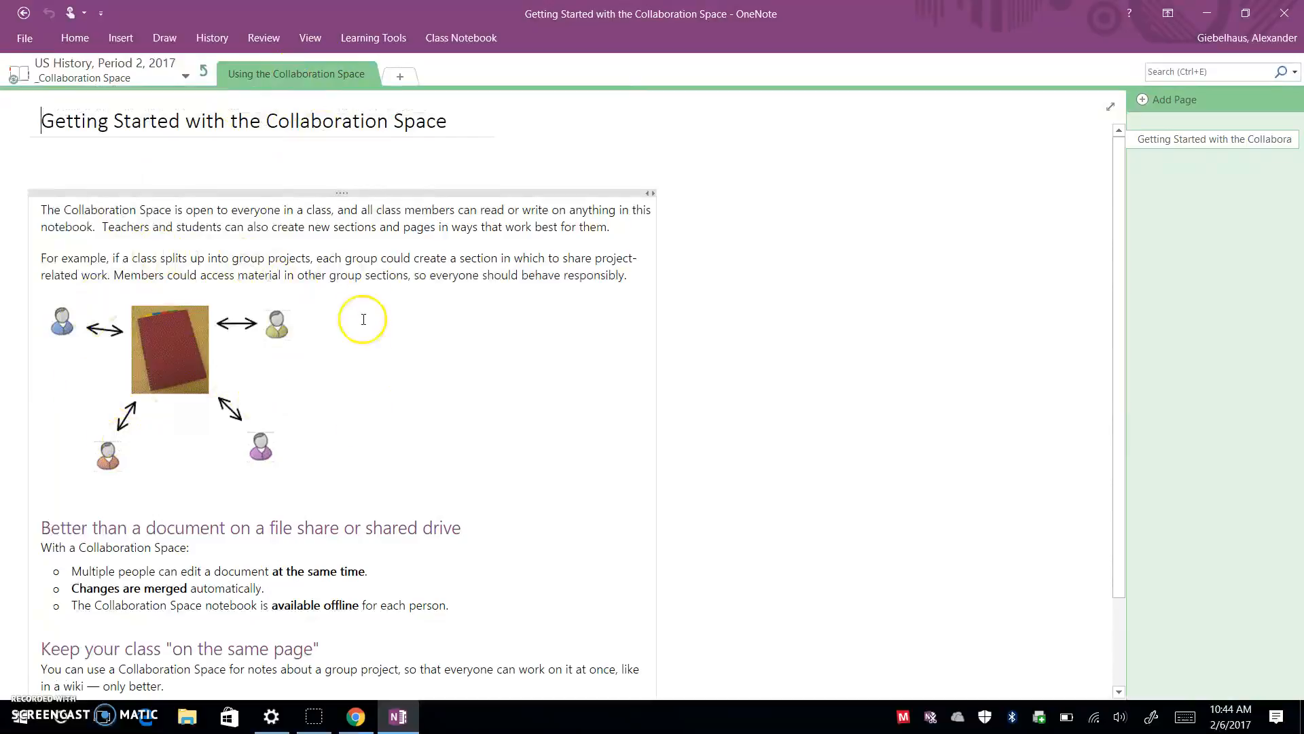
pyautogui.scroll(-2, 347, 475)
pyautogui.scroll(2, 392, 534)
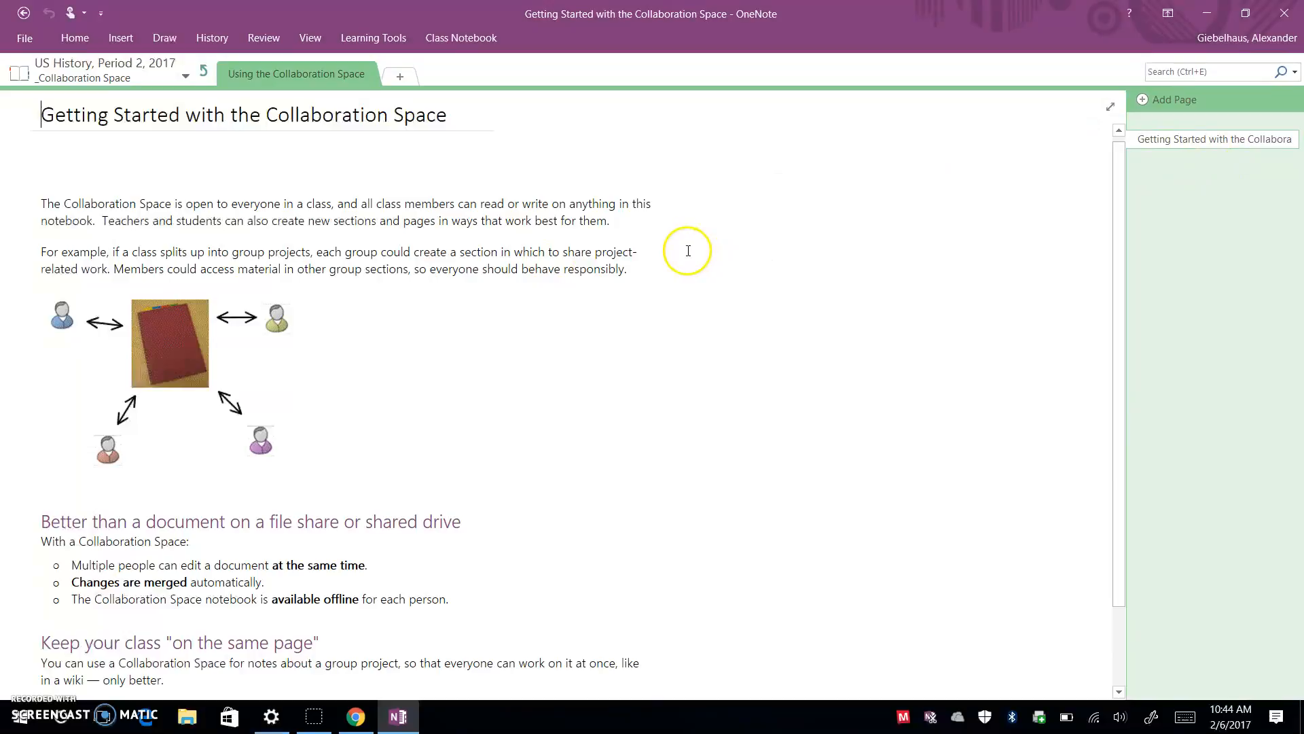
pyautogui.click(205, 74)
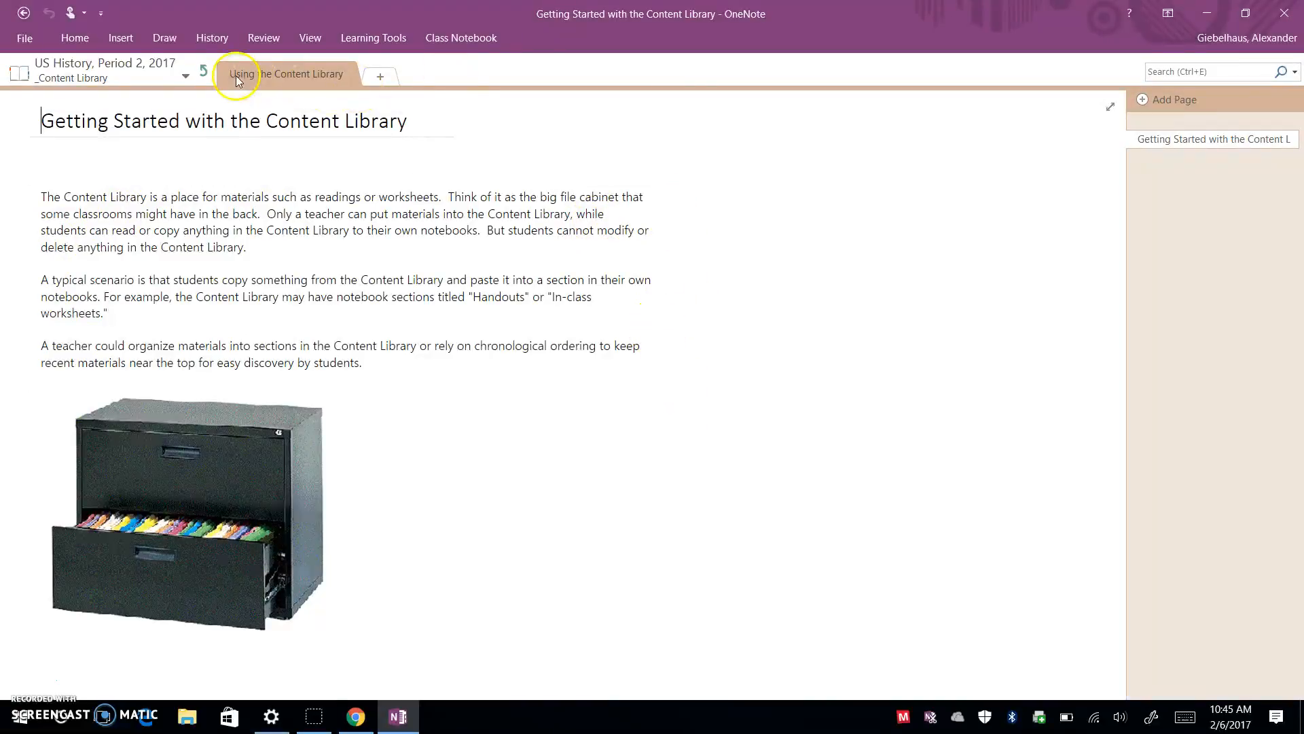
pyautogui.click(202, 72)
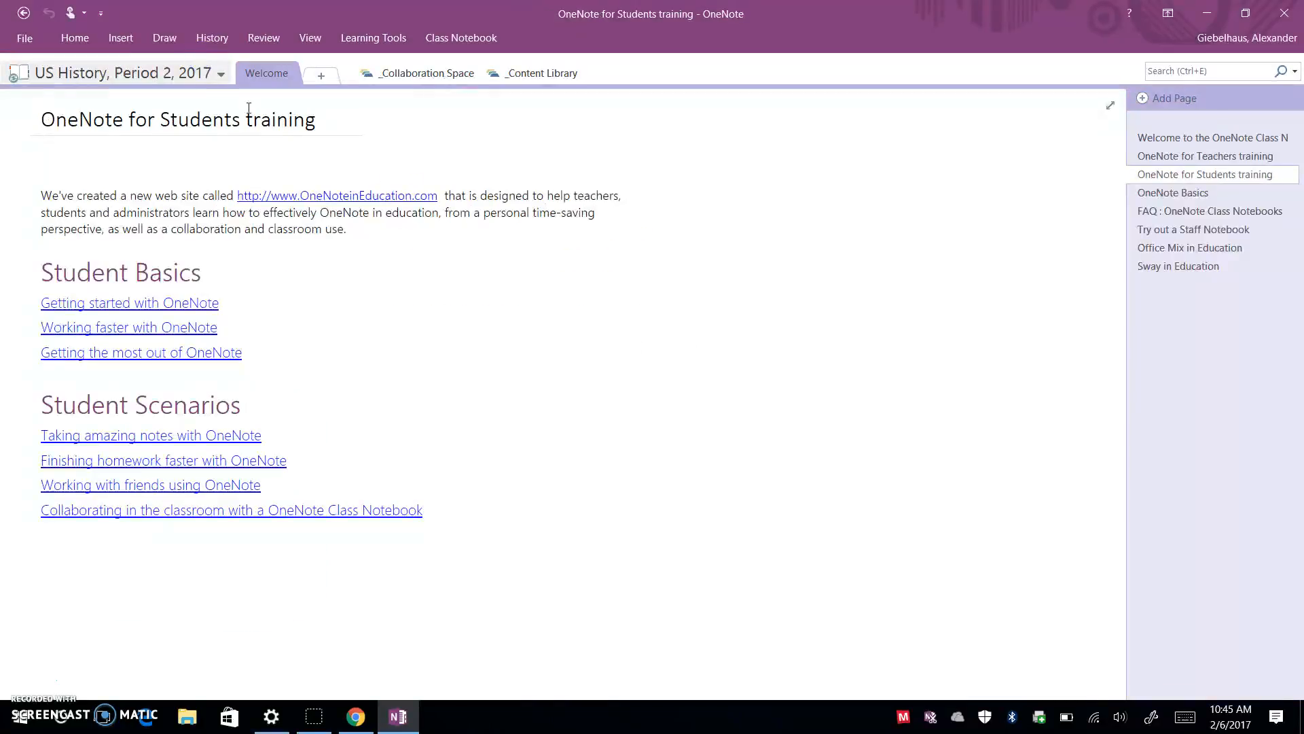
pyautogui.click(207, 76)
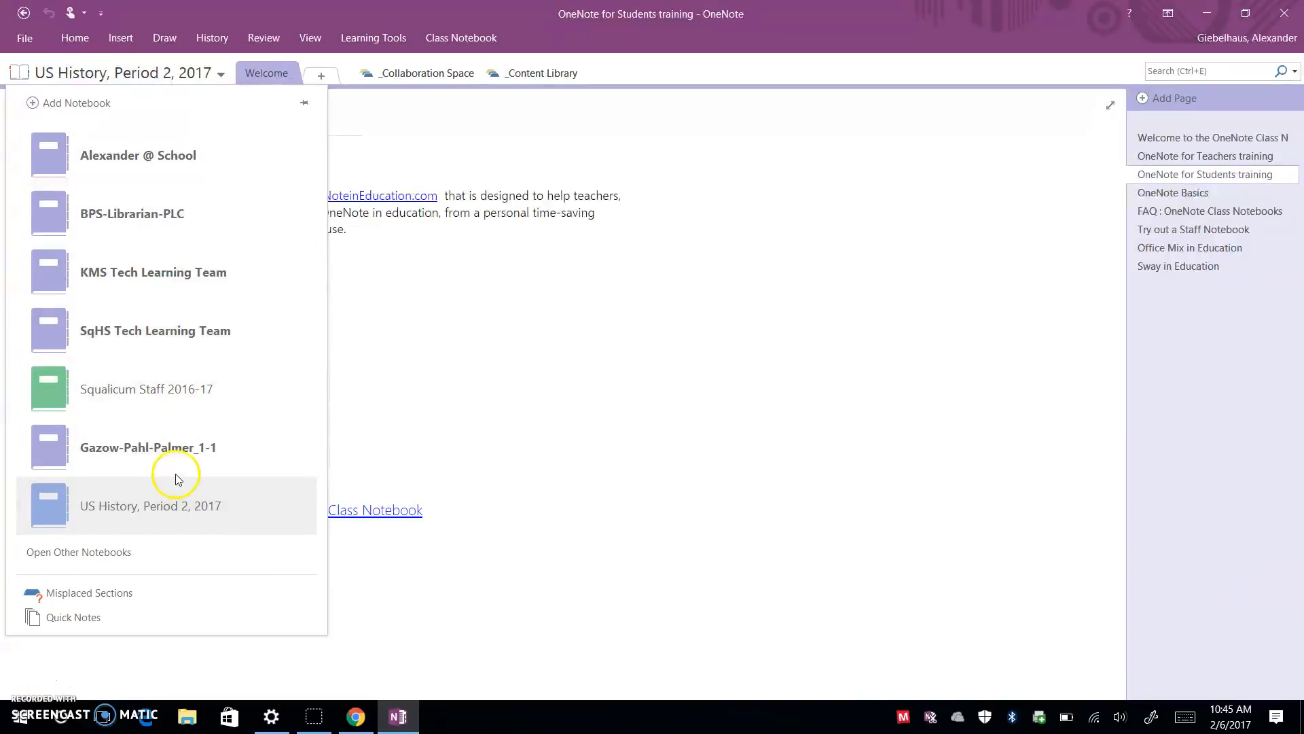
pyautogui.click(165, 79)
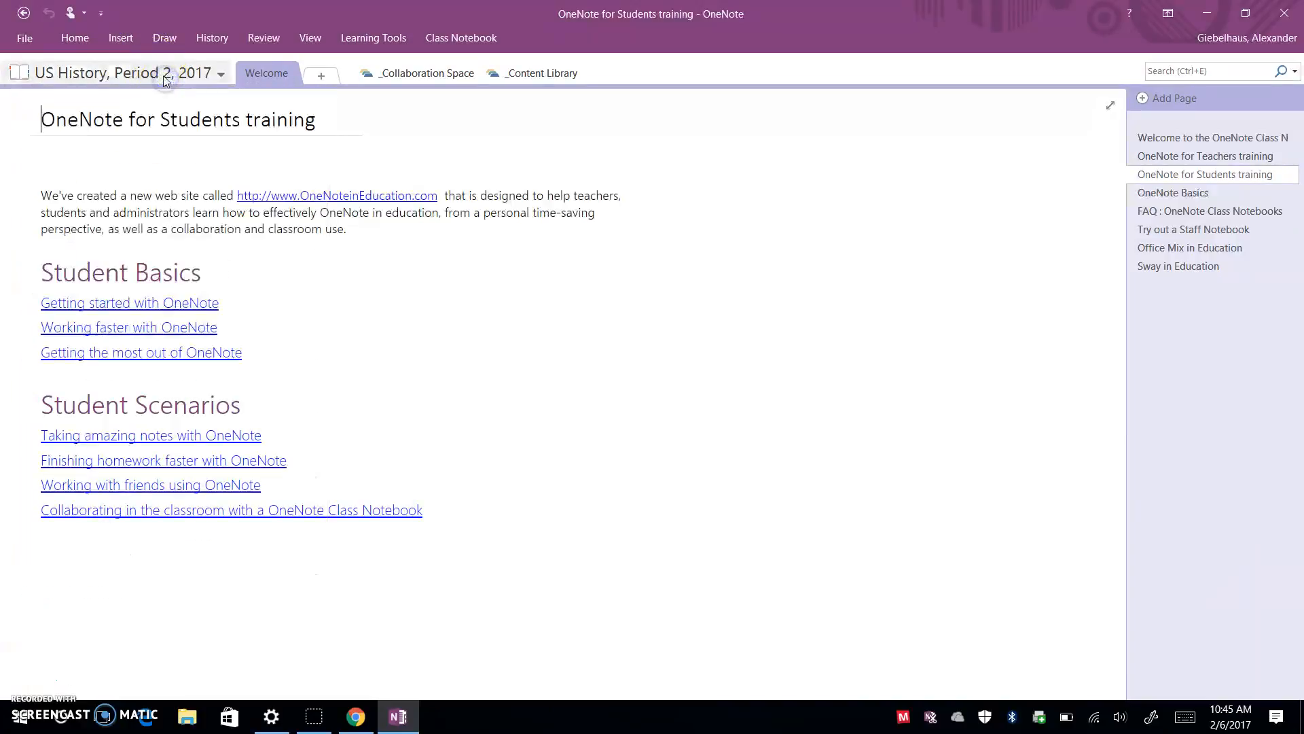